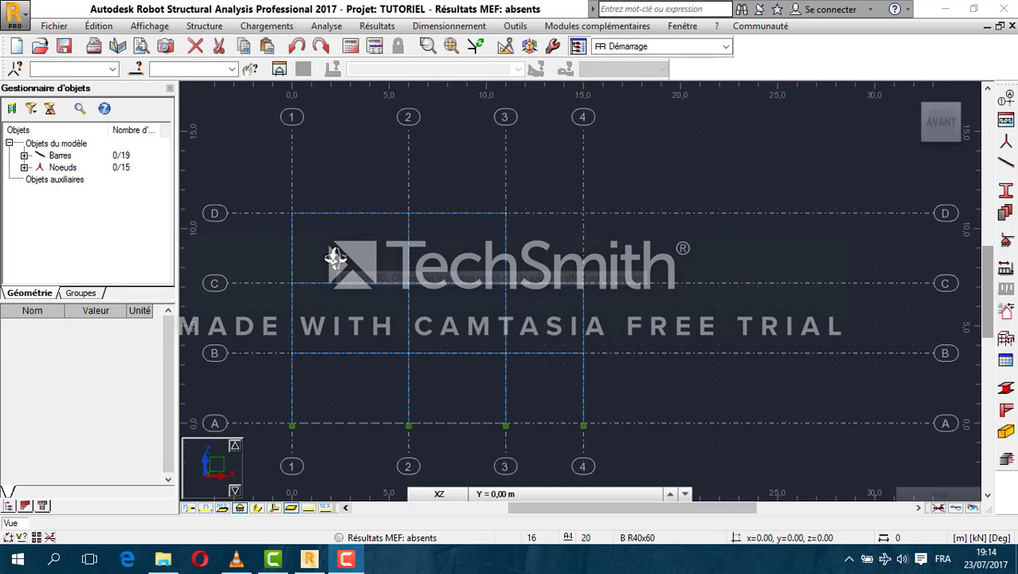
pyautogui.moveTo(335, 256); pyautogui.dragTo(422, 226, button='middle')
pyautogui.scroll(1, 466, 219)
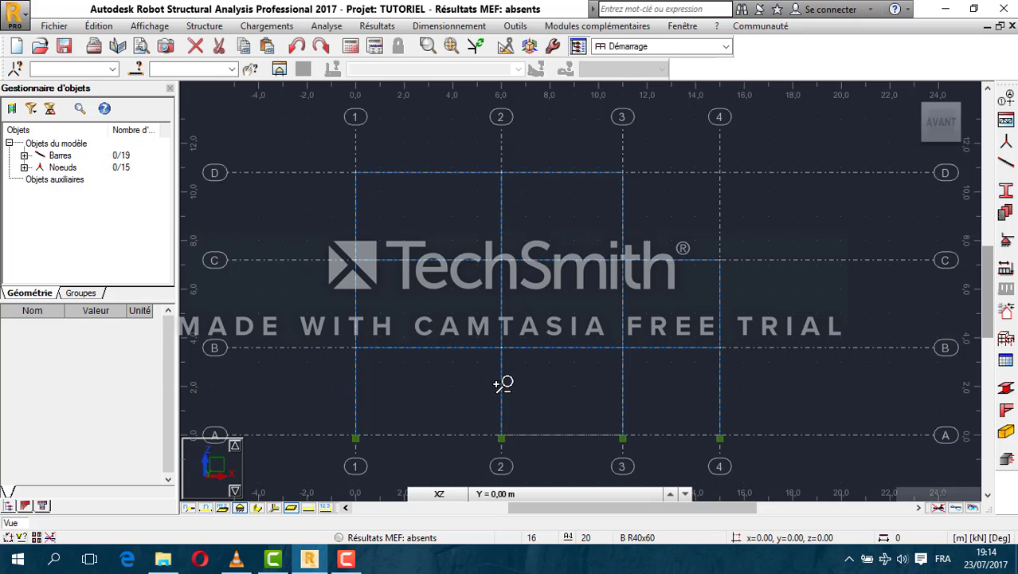
pyautogui.click(255, 27)
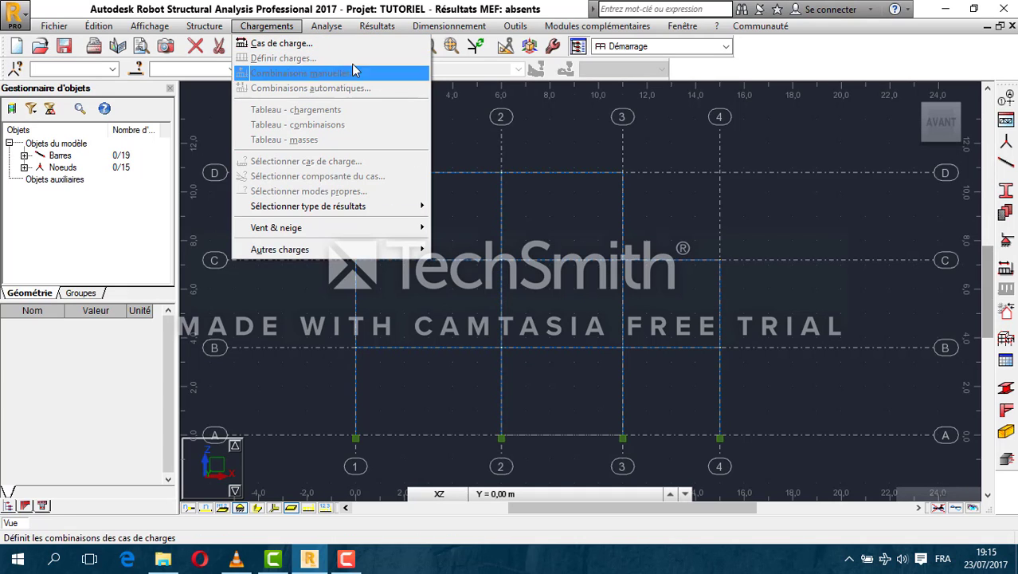
pyautogui.moveTo(377, 26)
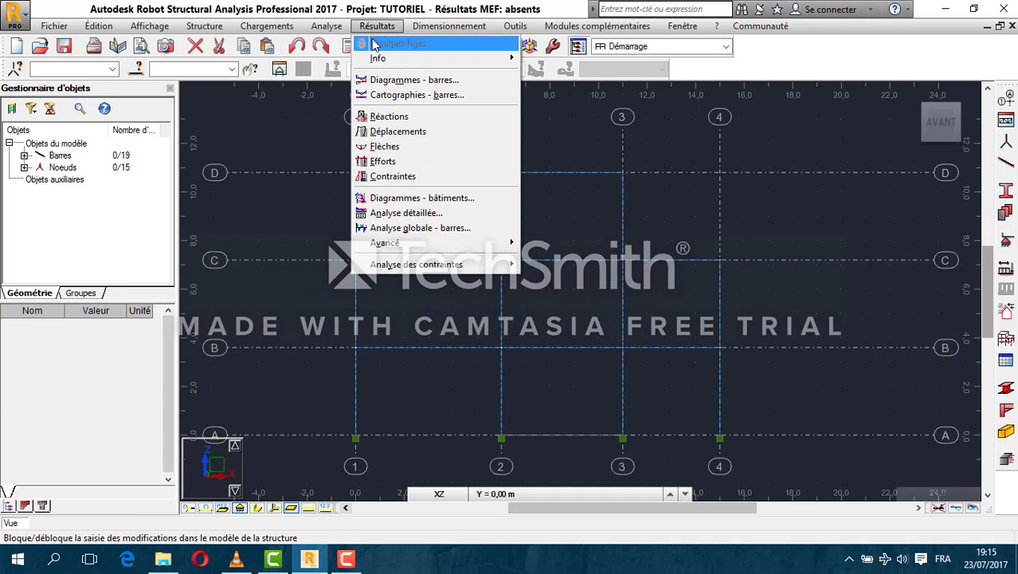
pyautogui.moveTo(292, 29)
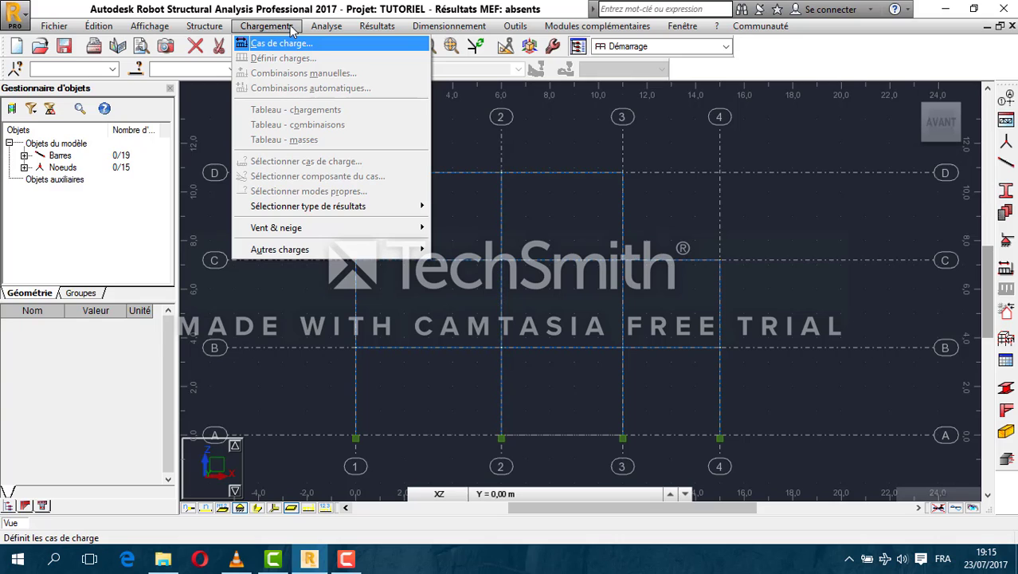
# Define two load cases of nature permanente, named POIDS PROPRE and G.
pyautogui.click(1006, 271)
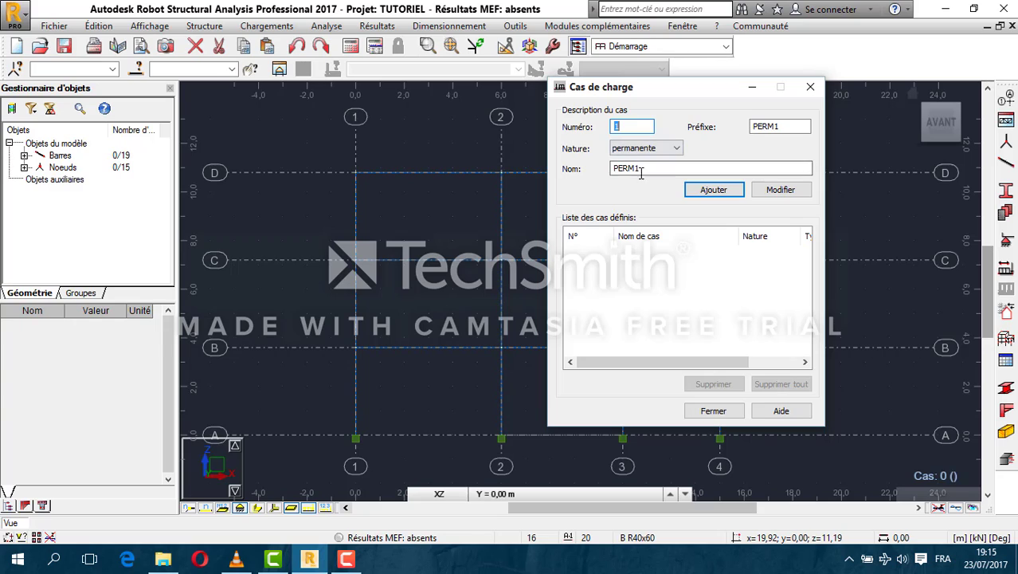
pyautogui.doubleClick(640, 170)
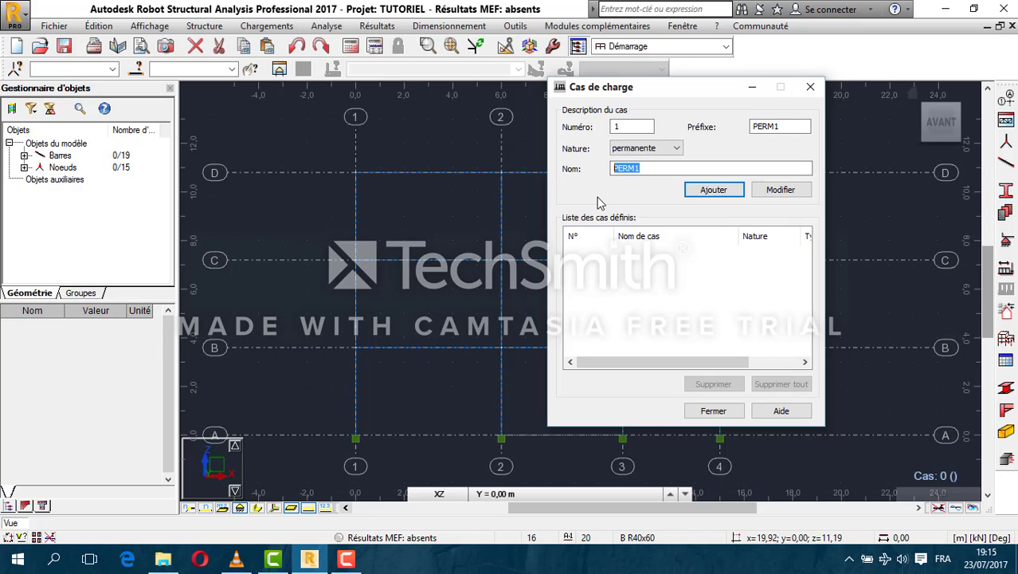
pyautogui.write('P')
pyautogui.write('OIDS PROPRE')
pyautogui.click(714, 189)
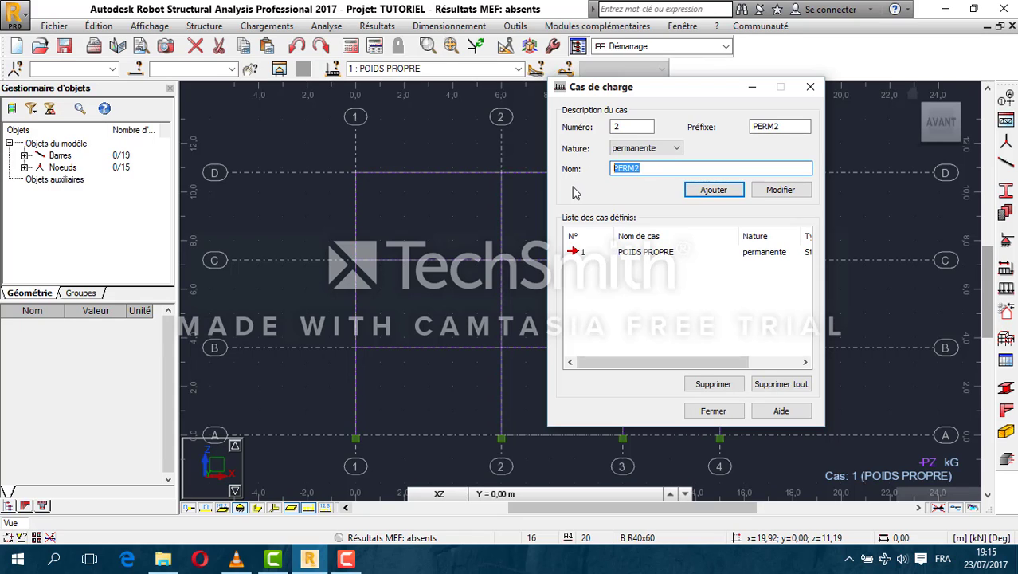
pyautogui.write('G')
pyautogui.click(717, 190)
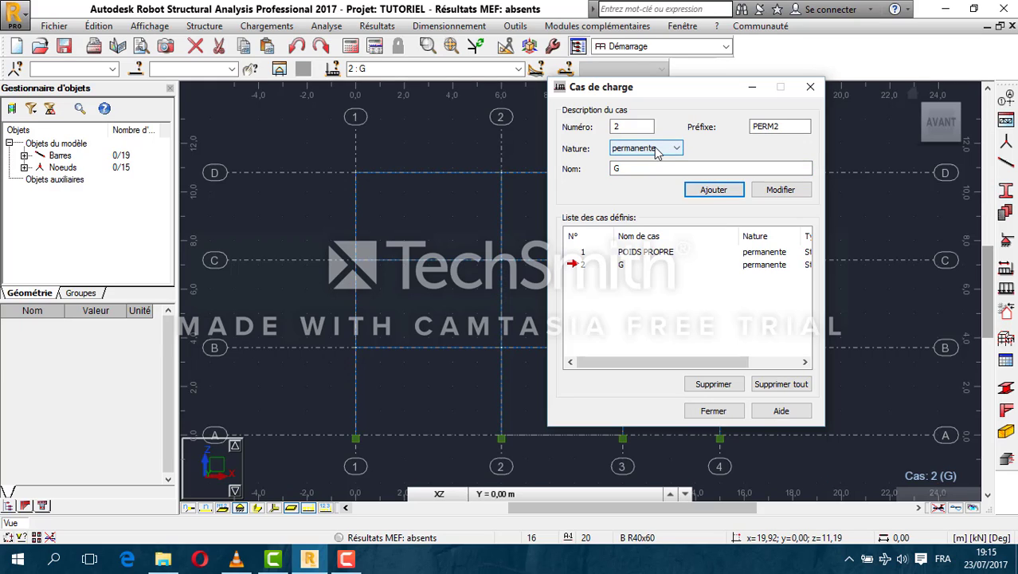
# Add a third load case named Q with nature d'exploitation and close the load case definition.
pyautogui.moveTo(636, 169); pyautogui.dragTo(567, 170)
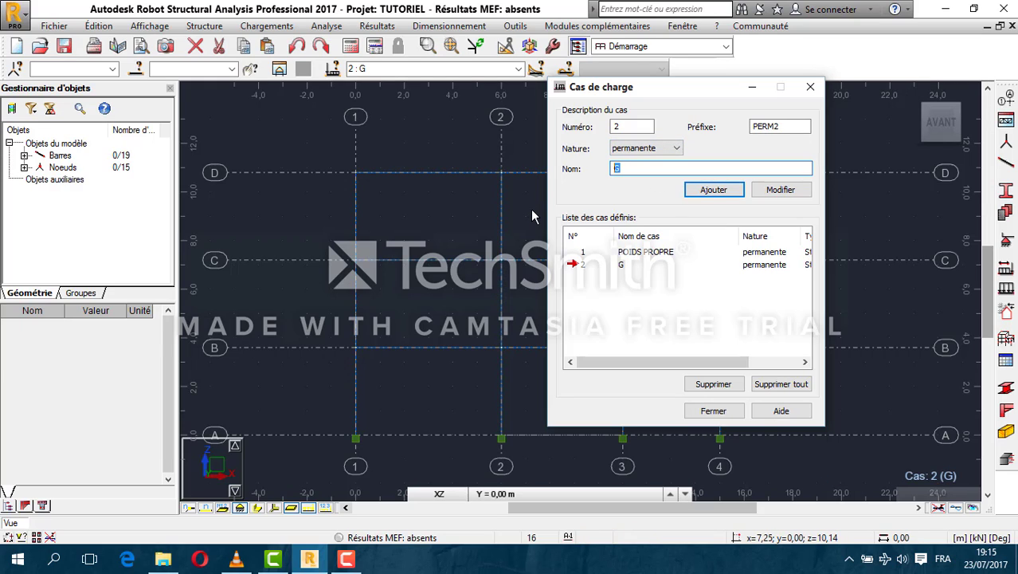
pyautogui.write('A')
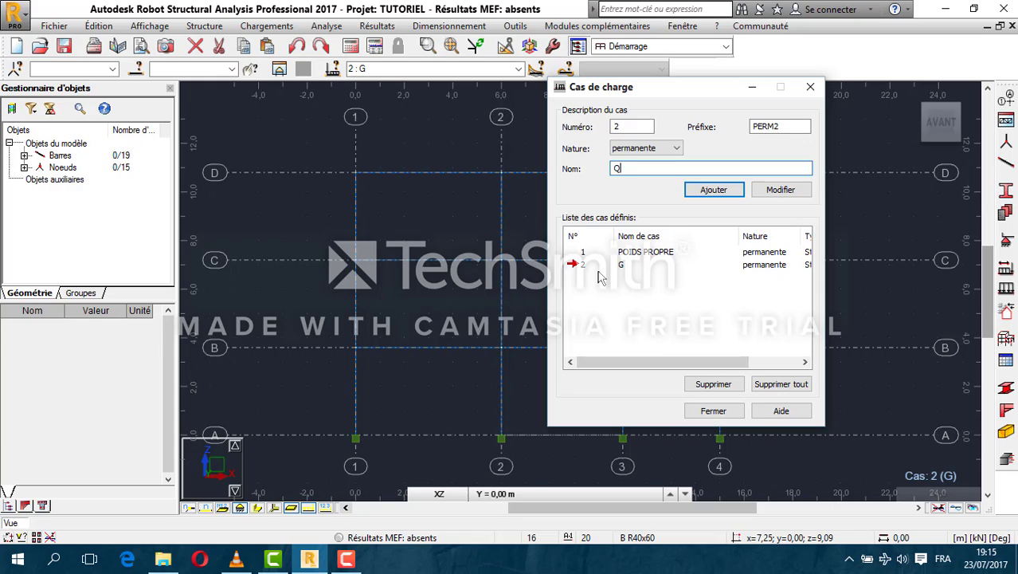
pyautogui.click(676, 148)
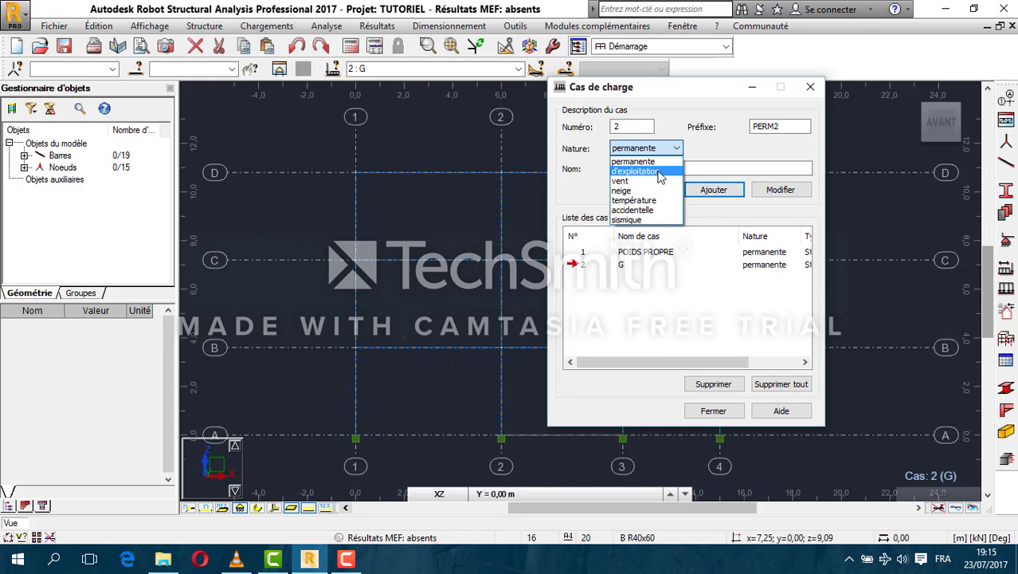
pyautogui.click(658, 170)
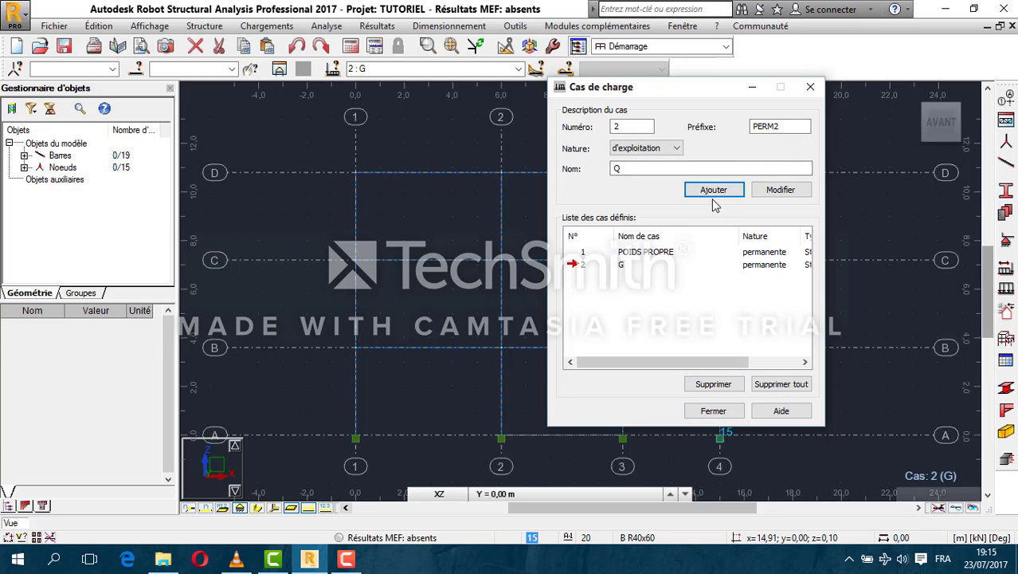
pyautogui.press('Return')
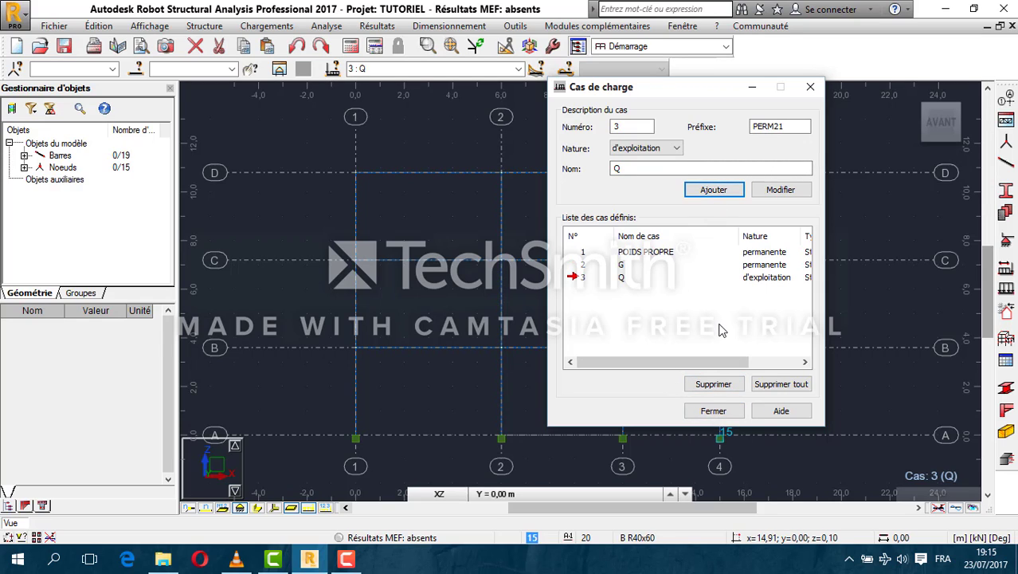
pyautogui.click(713, 412)
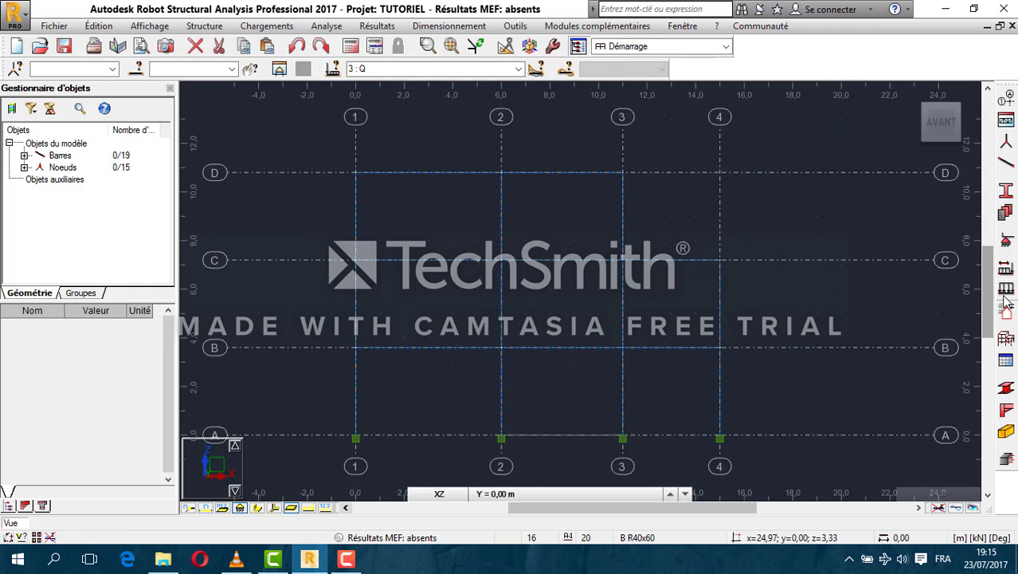
# Open the load definition window and make 2 : G the active load case.
pyautogui.click(267, 25)
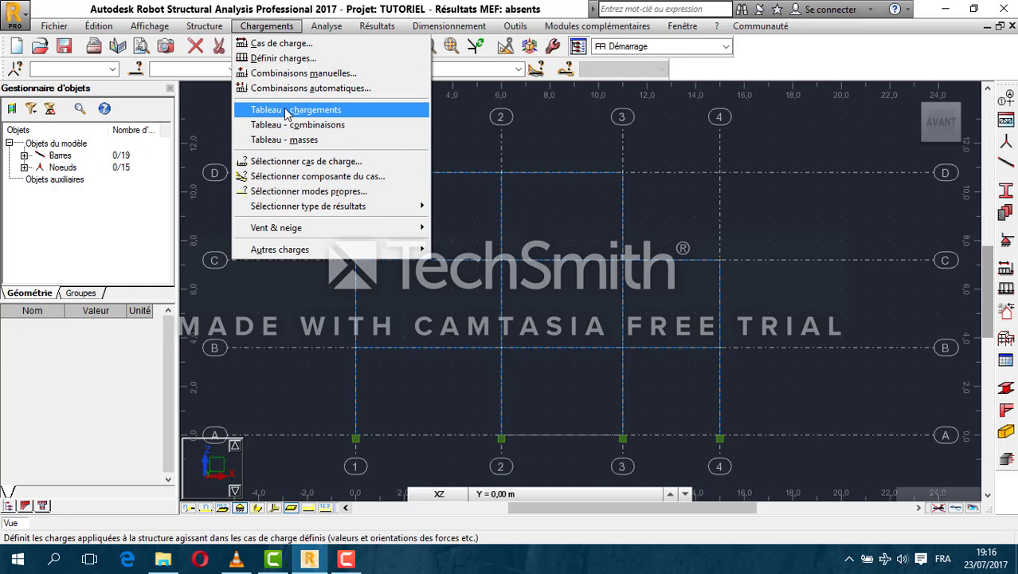
pyautogui.click(292, 65)
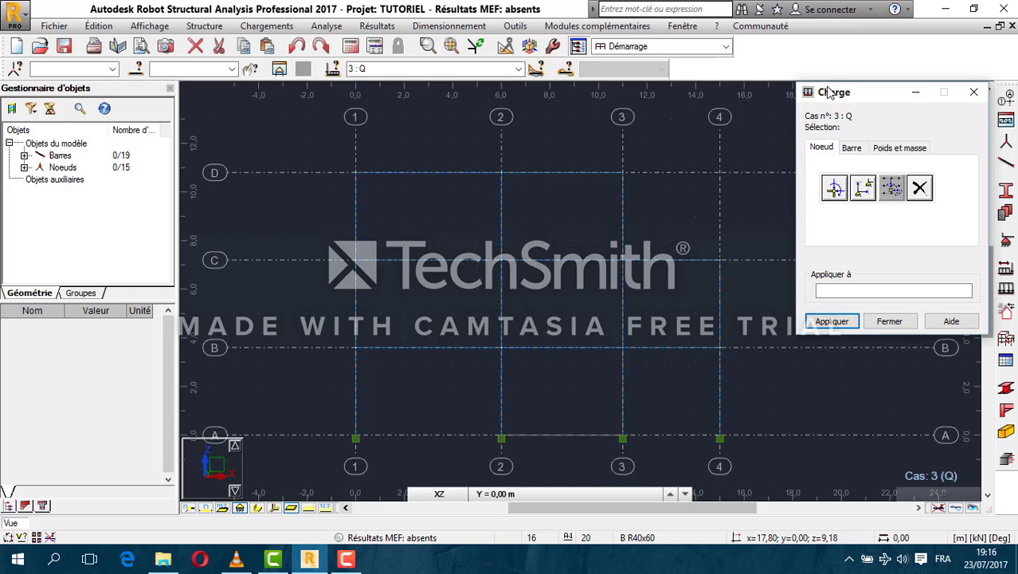
pyautogui.moveTo(858, 83); pyautogui.dragTo(700, 97)
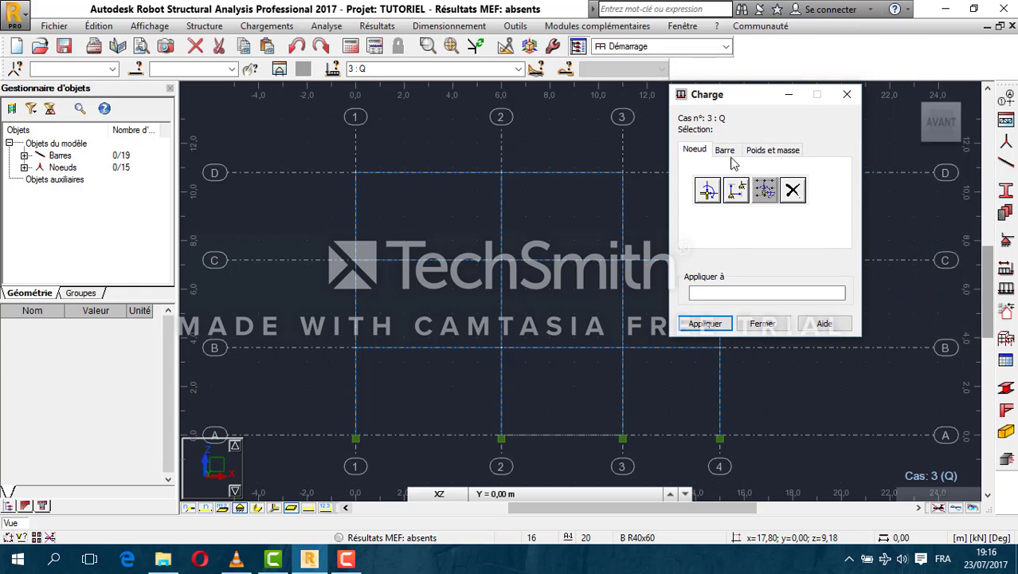
pyautogui.click(518, 70)
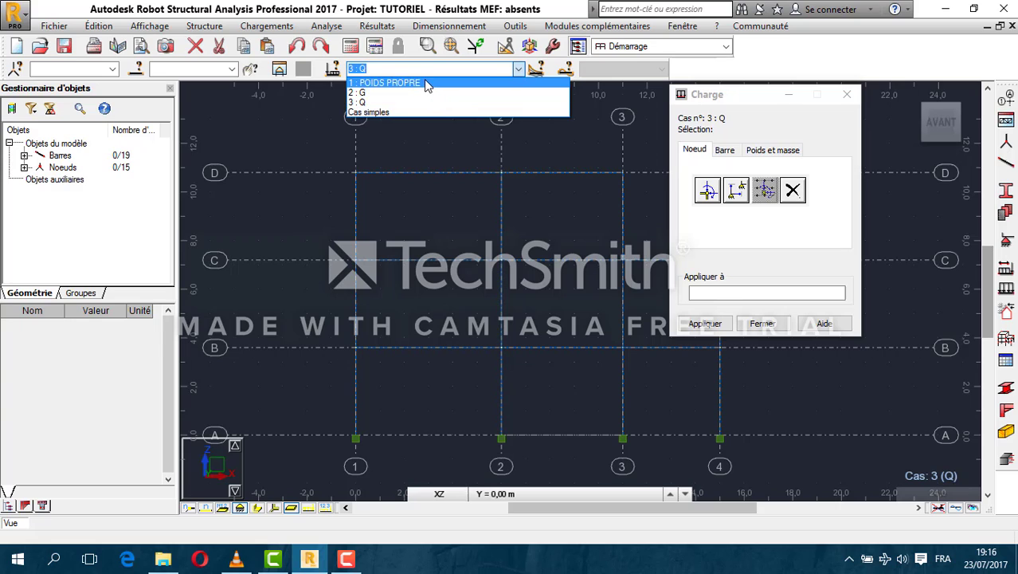
pyautogui.click(722, 117)
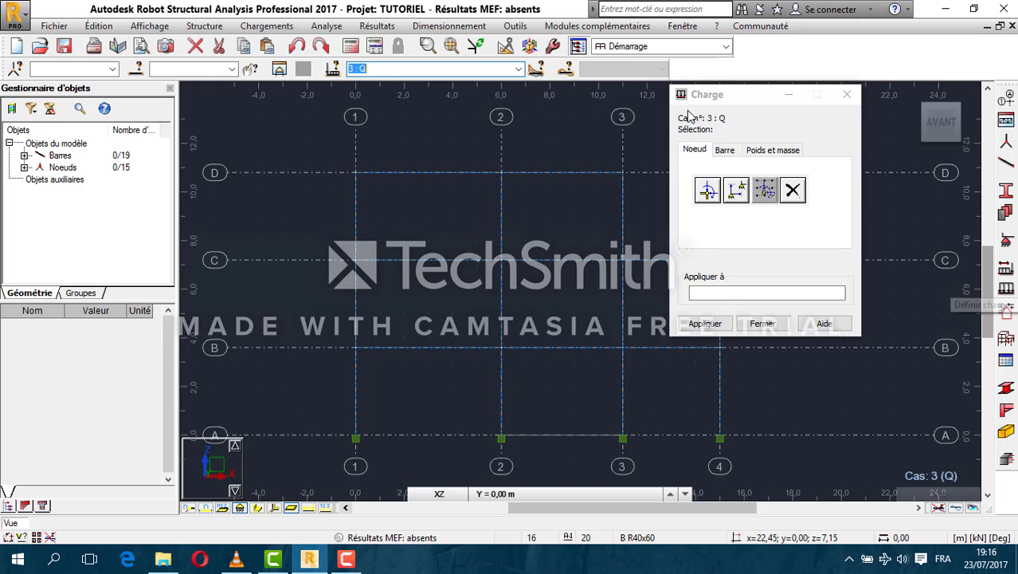
pyautogui.click(677, 131)
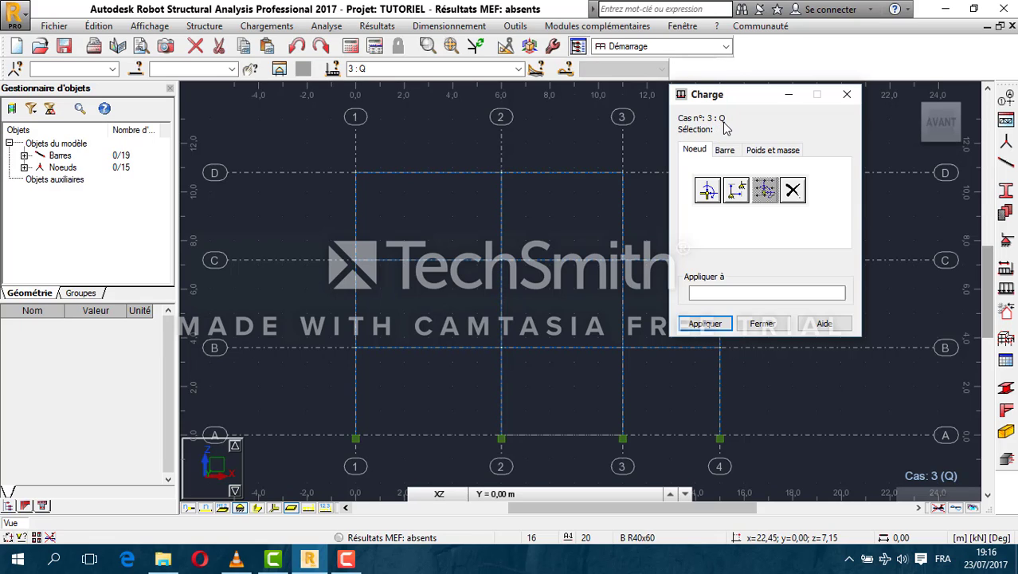
pyautogui.click(520, 69)
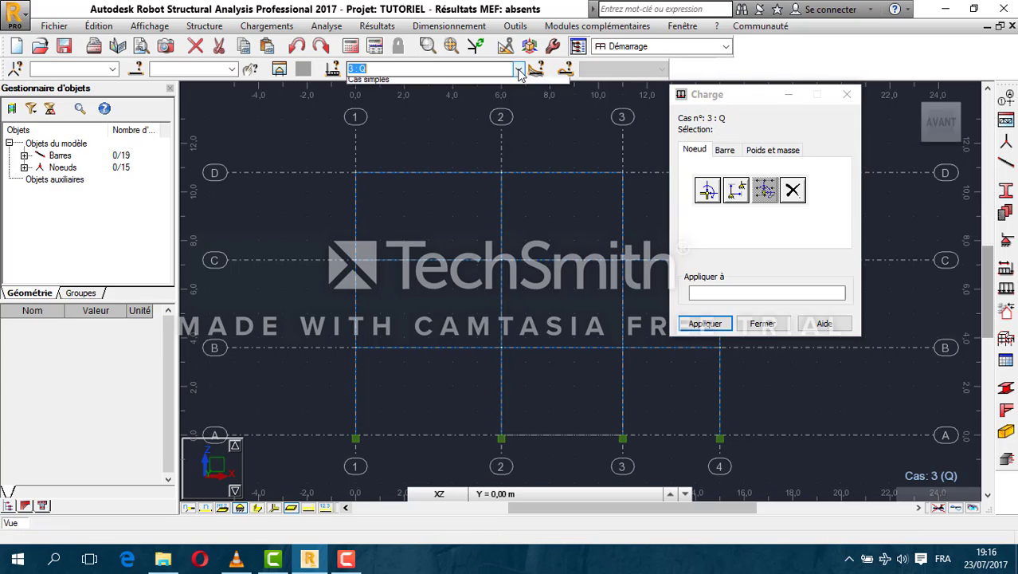
pyautogui.click(717, 134)
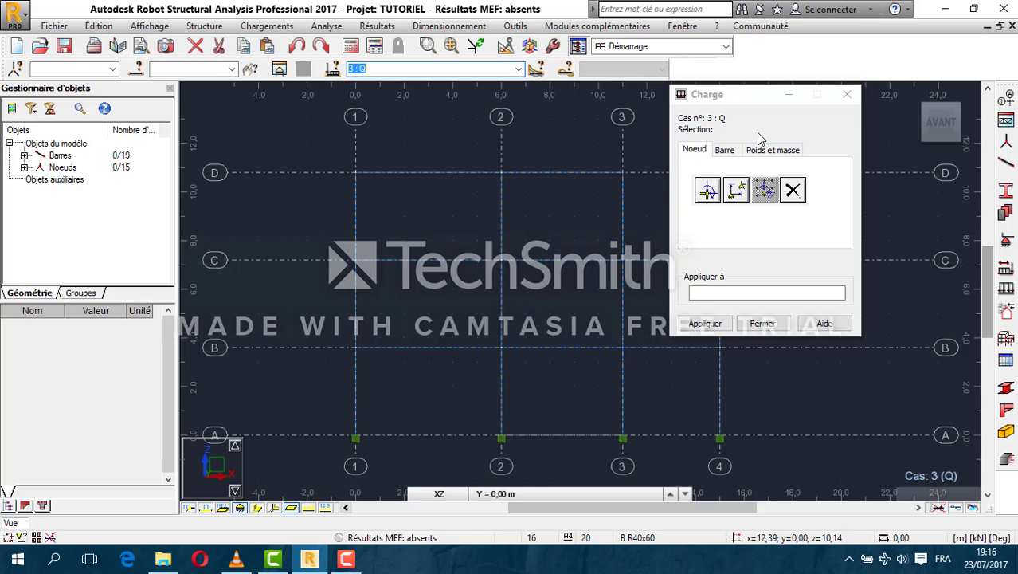
pyautogui.click(517, 69)
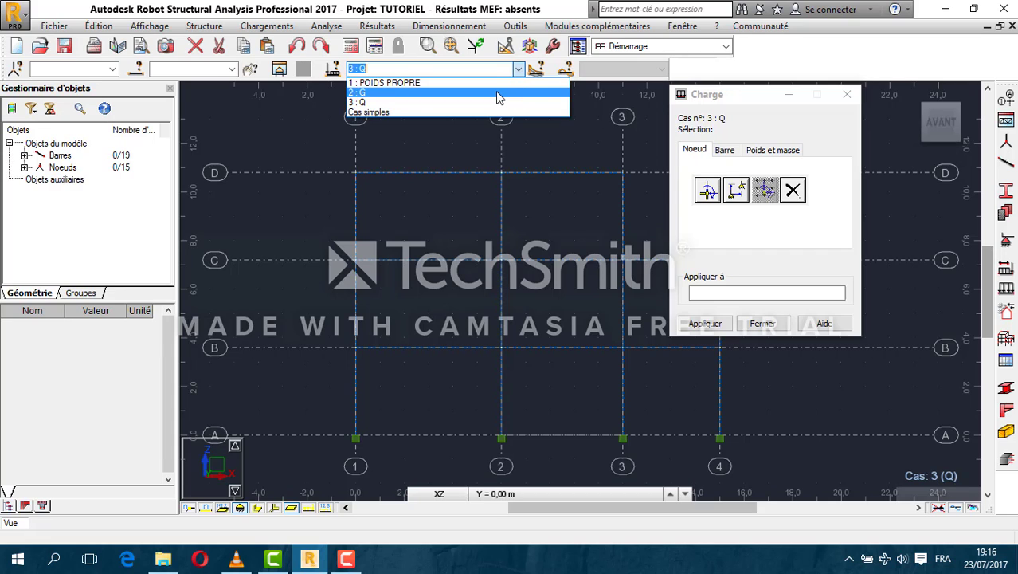
pyautogui.click(495, 91)
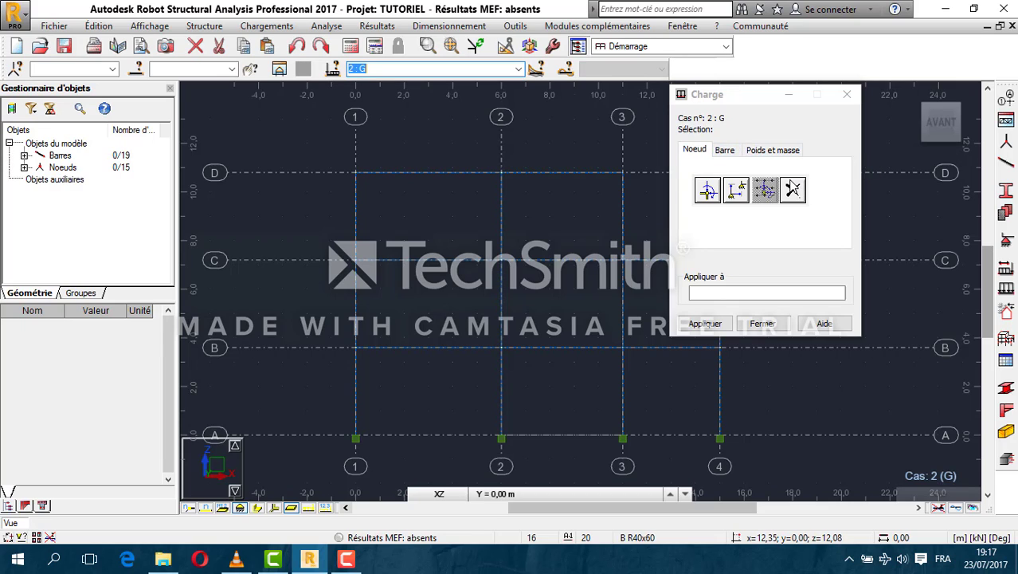
# Define a uniform bar load of -2.6 kN/m along Z in the global coordinate system.
pyautogui.click(724, 153)
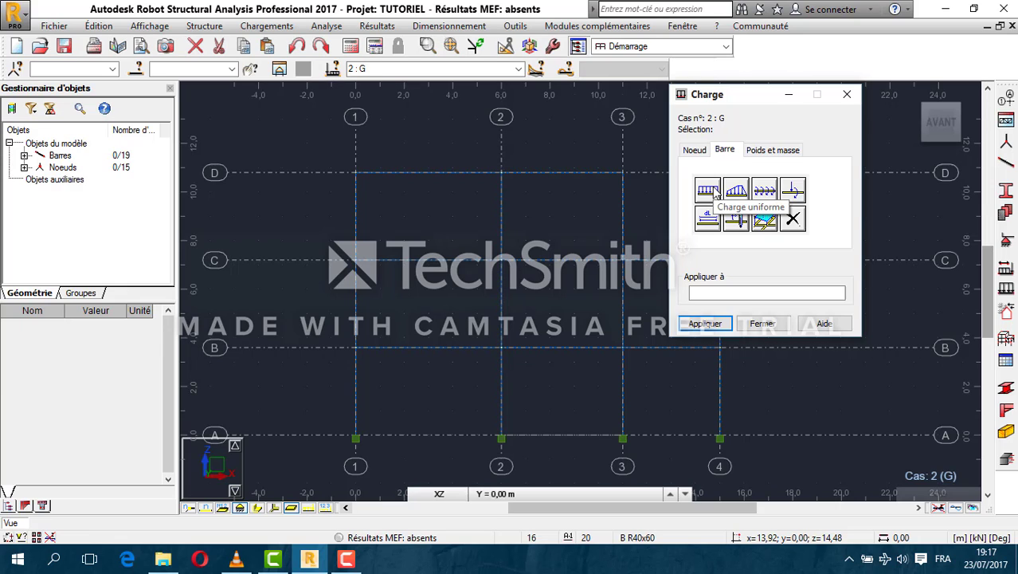
pyautogui.click(715, 193)
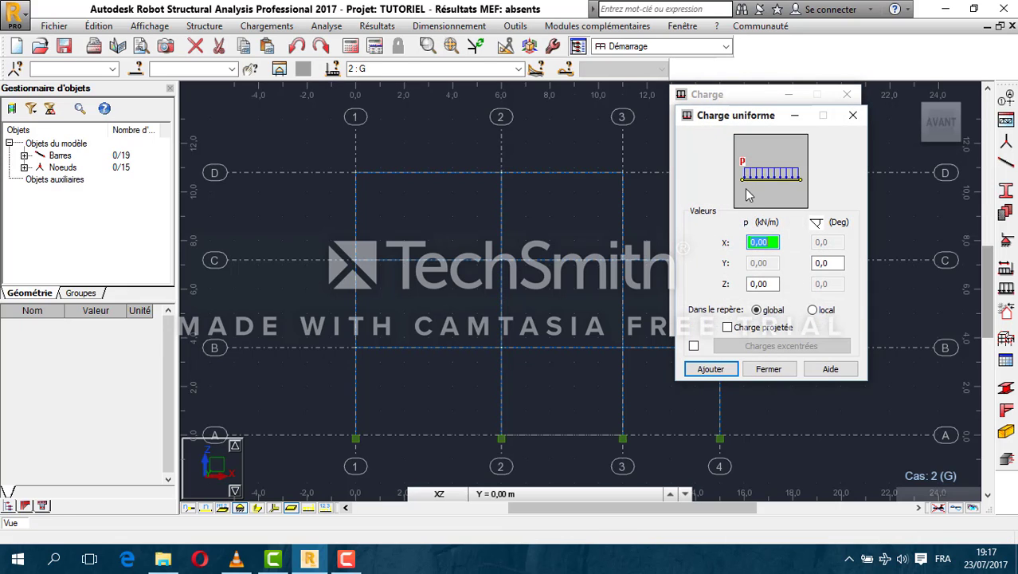
pyautogui.click(762, 285)
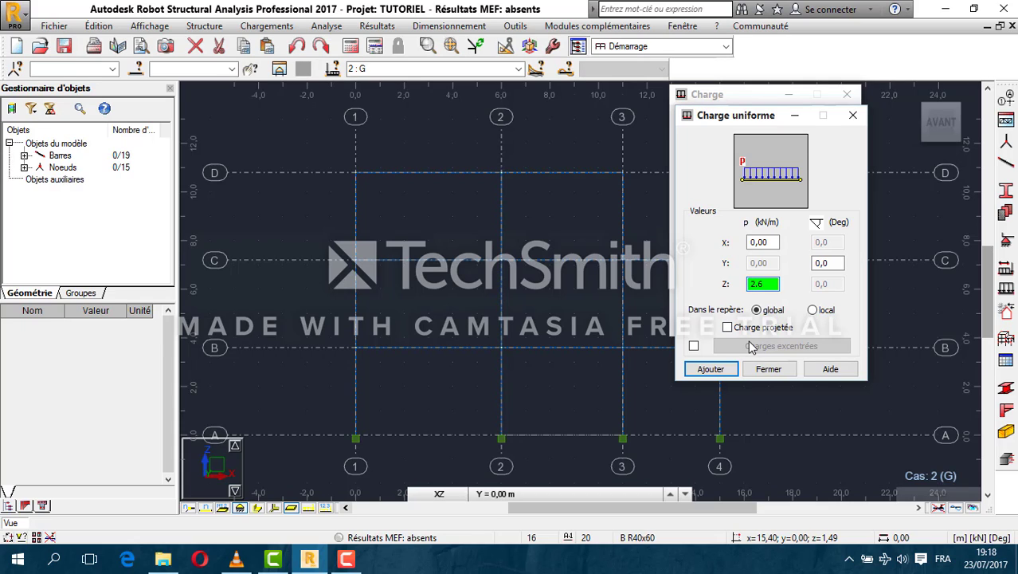
pyautogui.write('-')
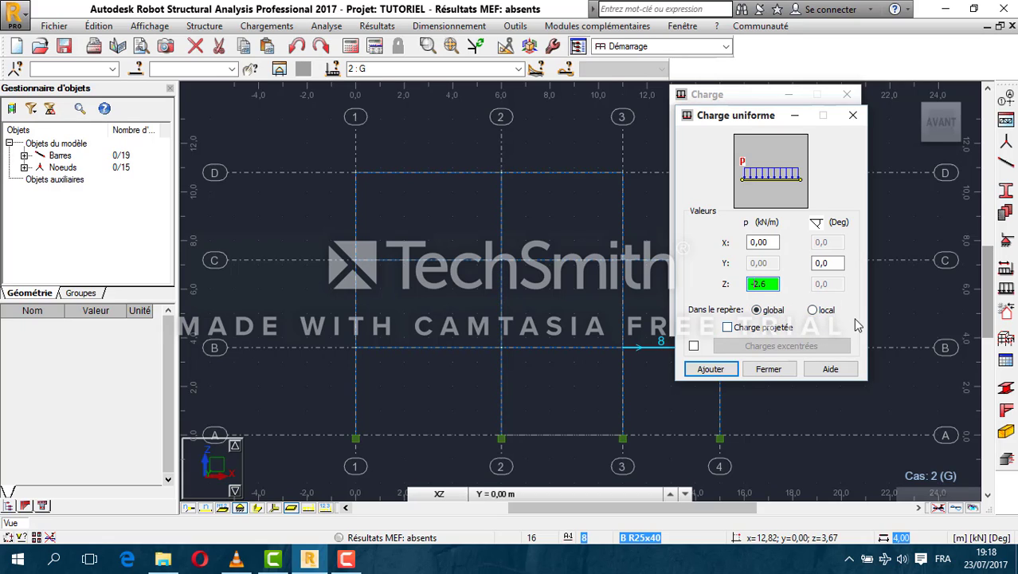
pyautogui.click(711, 369)
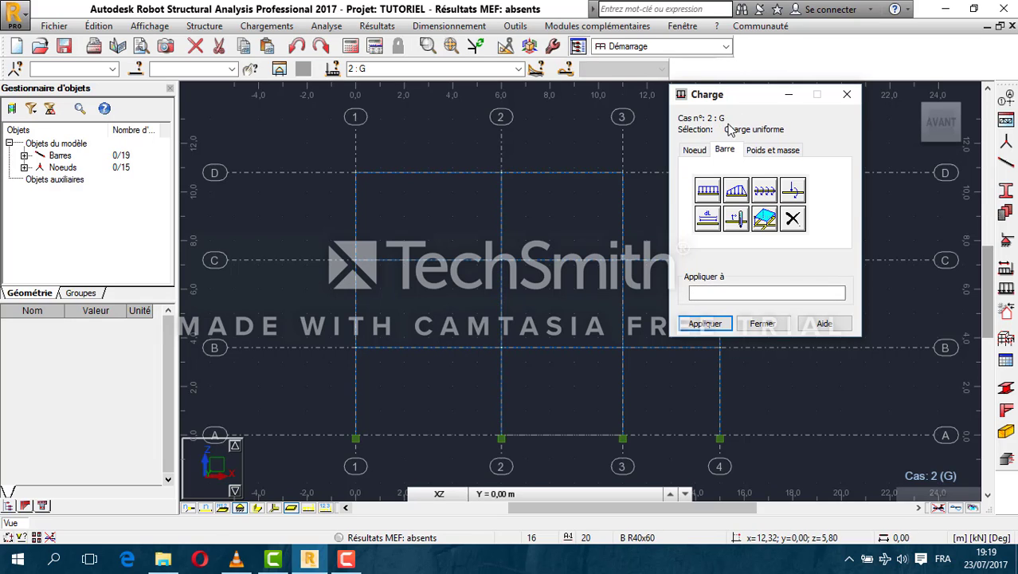
# Apply the uniform load to beams 6 and 7 on level B, between axes 1 and 3, and close the load definition.
pyautogui.click(719, 291)
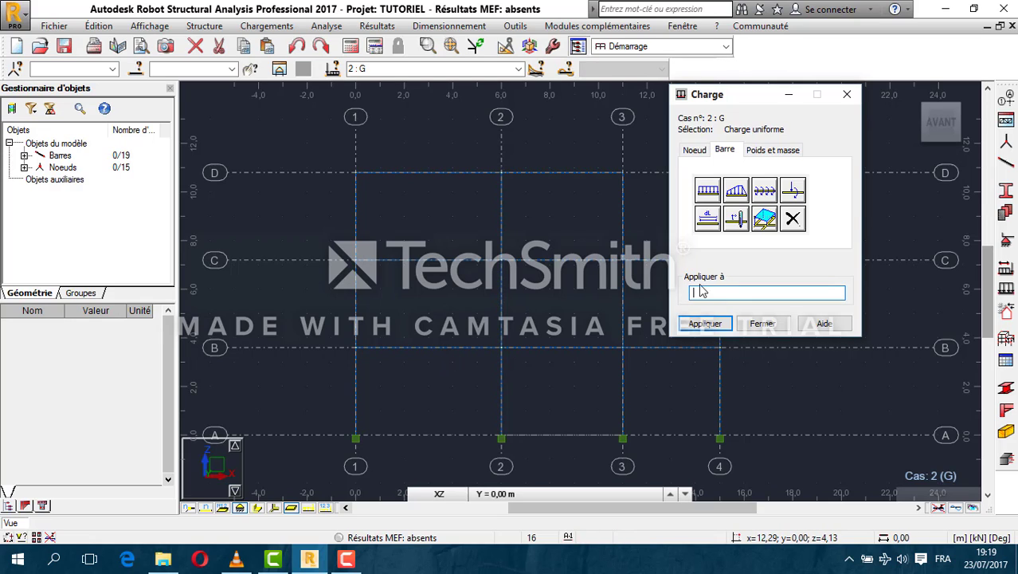
pyautogui.click(458, 348)
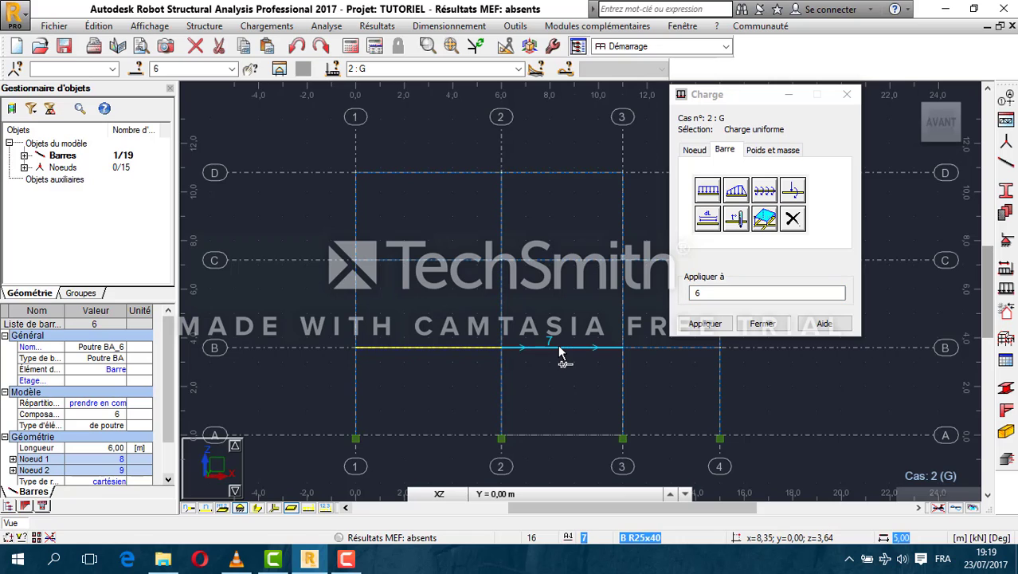
pyautogui.click(560, 350)
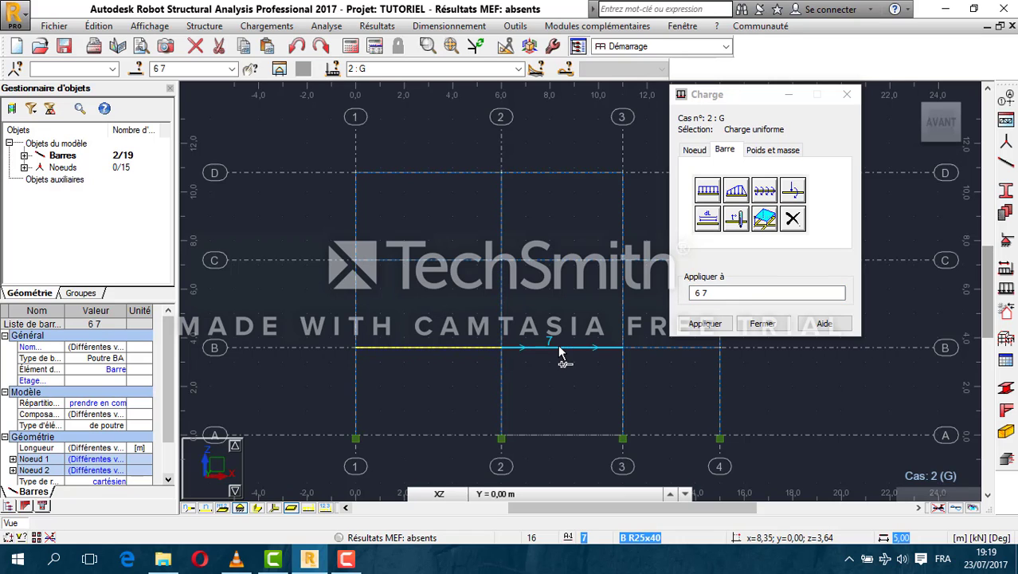
pyautogui.click(706, 323)
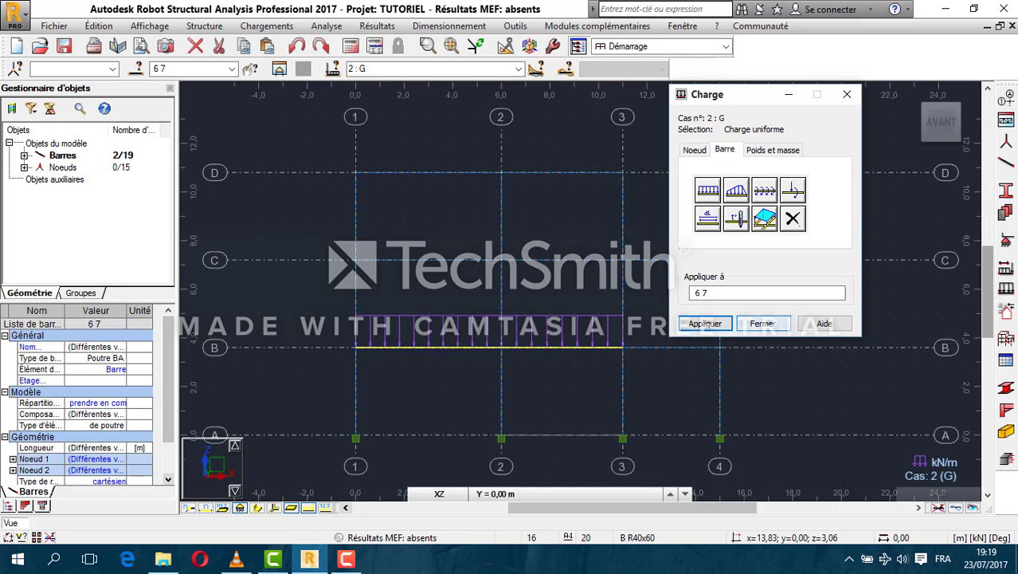
pyautogui.click(309, 509)
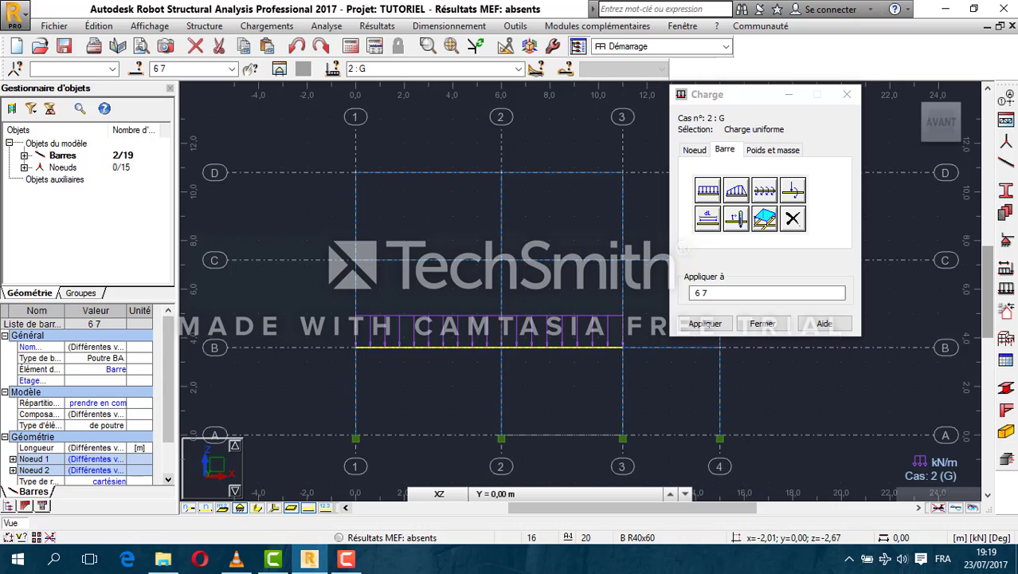
pyautogui.click(761, 323)
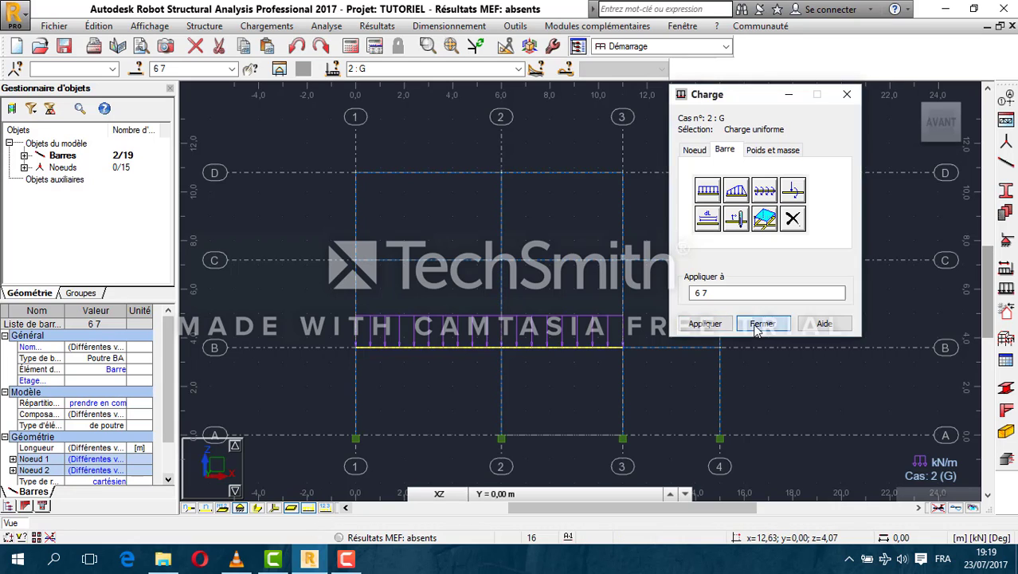
# Toggle the load symbols in the view and turn on the load value descriptions.
pyautogui.click(310, 509)
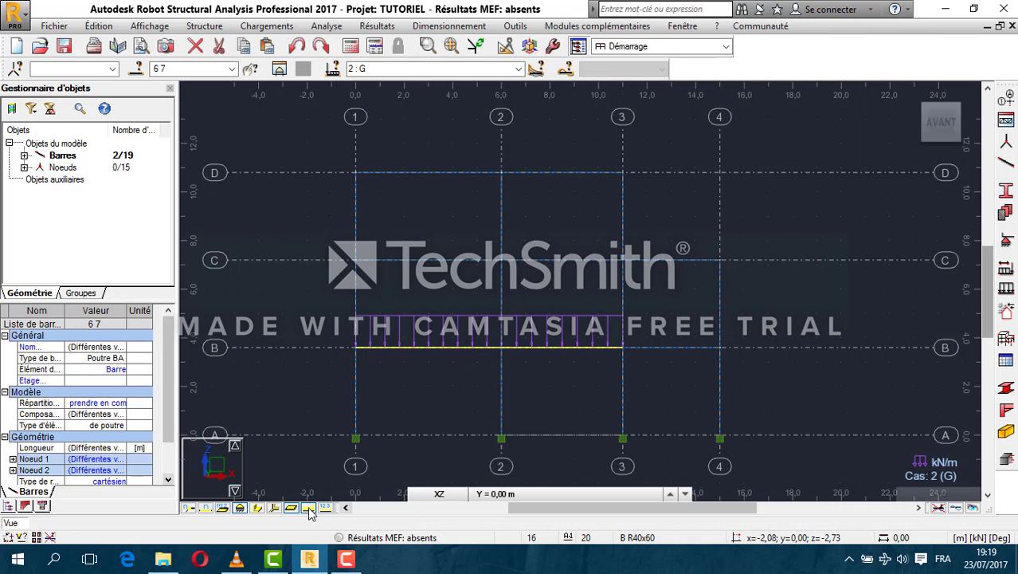
pyautogui.click(310, 509)
pyautogui.click(309, 509)
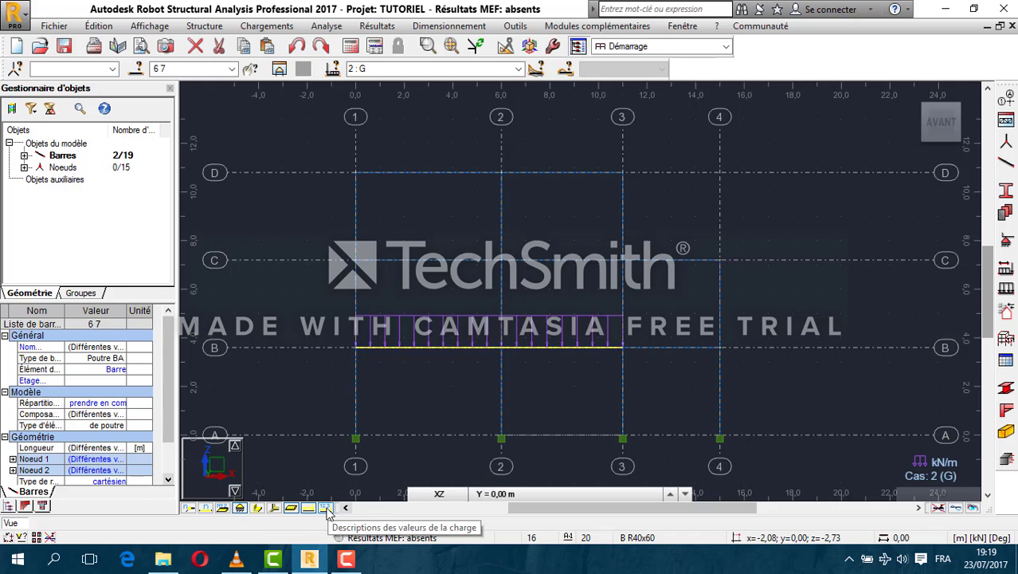
pyautogui.click(326, 509)
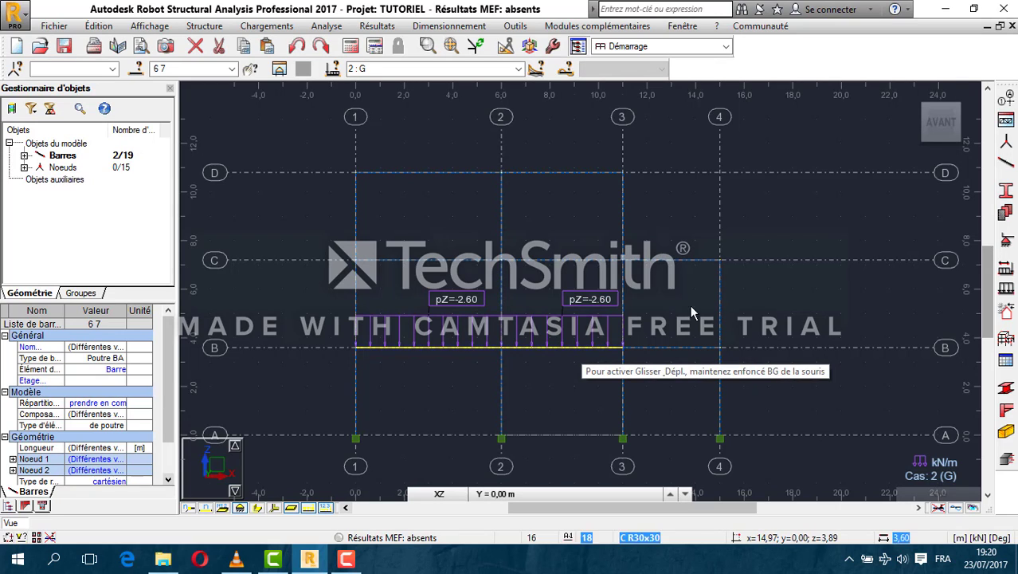
# Review the loads table with the Cas column and the column after Liste widened, and return to the structure view.
pyautogui.click(258, 30)
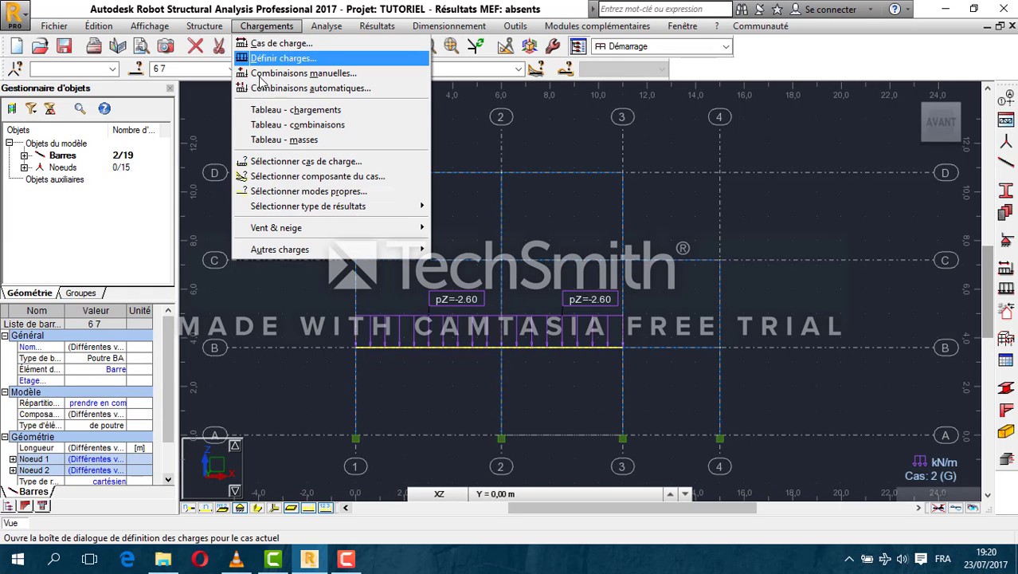
pyautogui.click(267, 112)
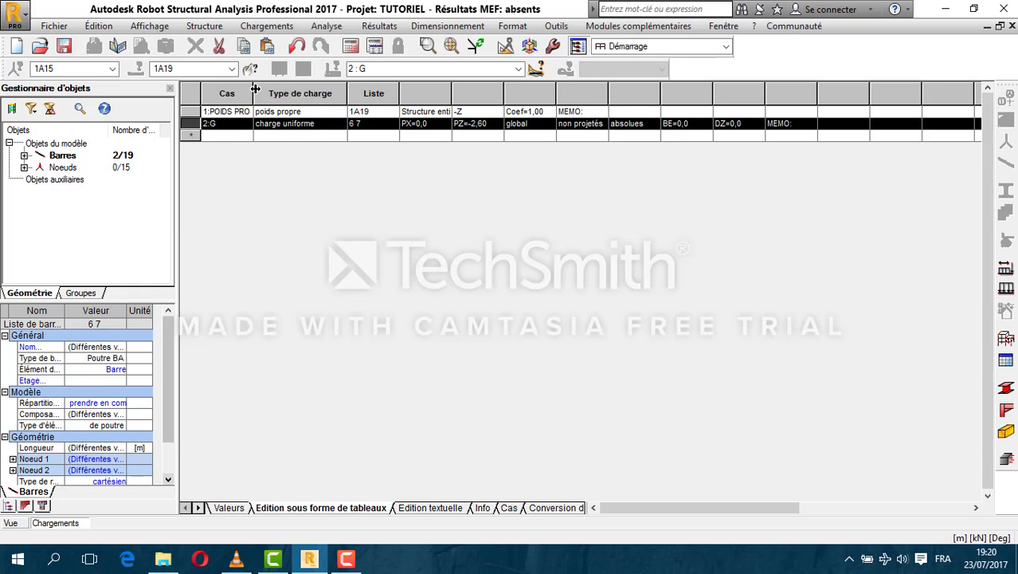
pyautogui.moveTo(255, 92); pyautogui.dragTo(284, 93)
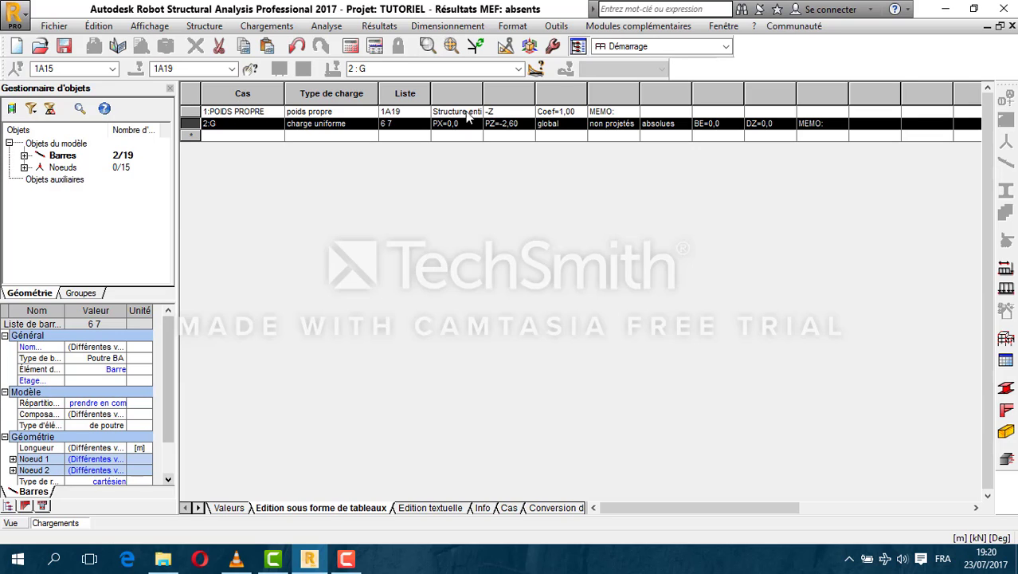
pyautogui.moveTo(482, 95); pyautogui.dragTo(505, 96)
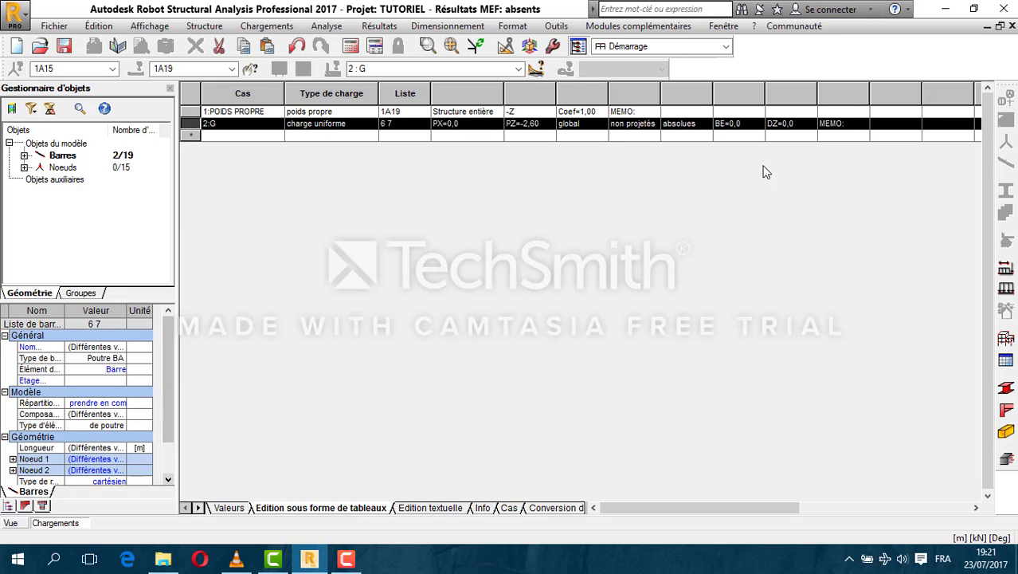
pyautogui.click(10, 523)
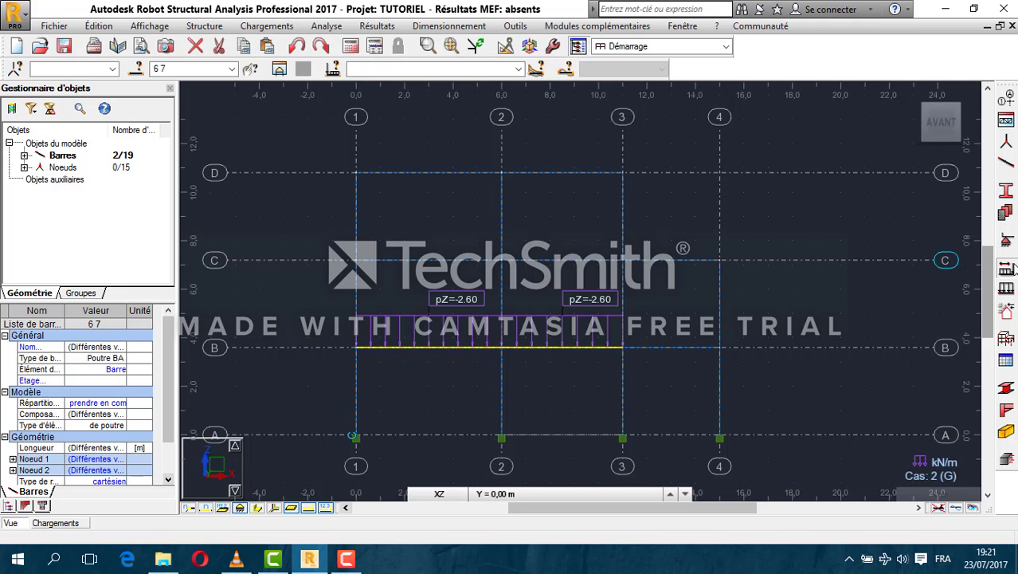
# Define a nodal force of -25 kN along Z in load case G and apply it to the axis 2 nodes on levels B and C.
pyautogui.click(1010, 269)
pyautogui.click(815, 80)
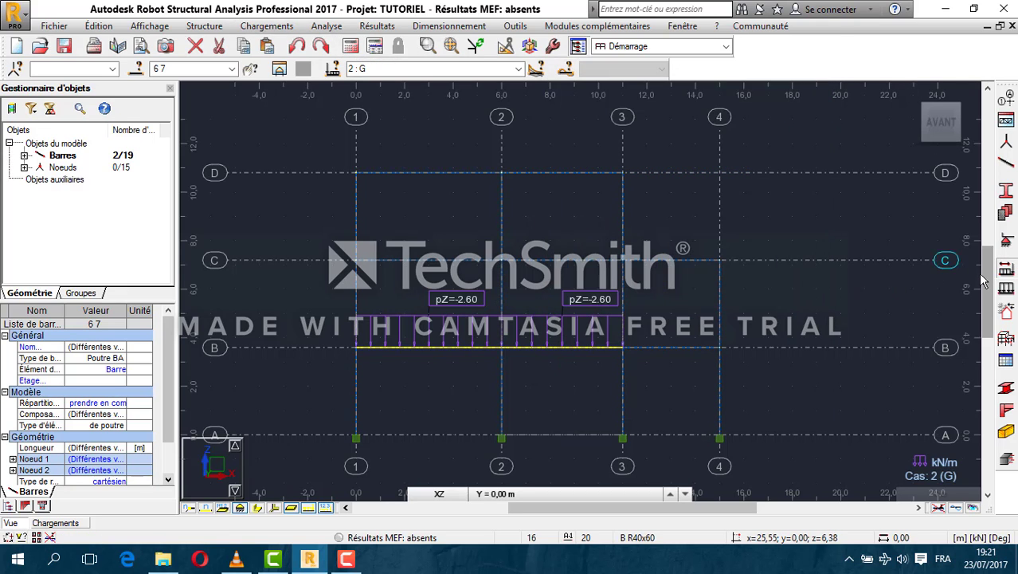
pyautogui.click(1007, 288)
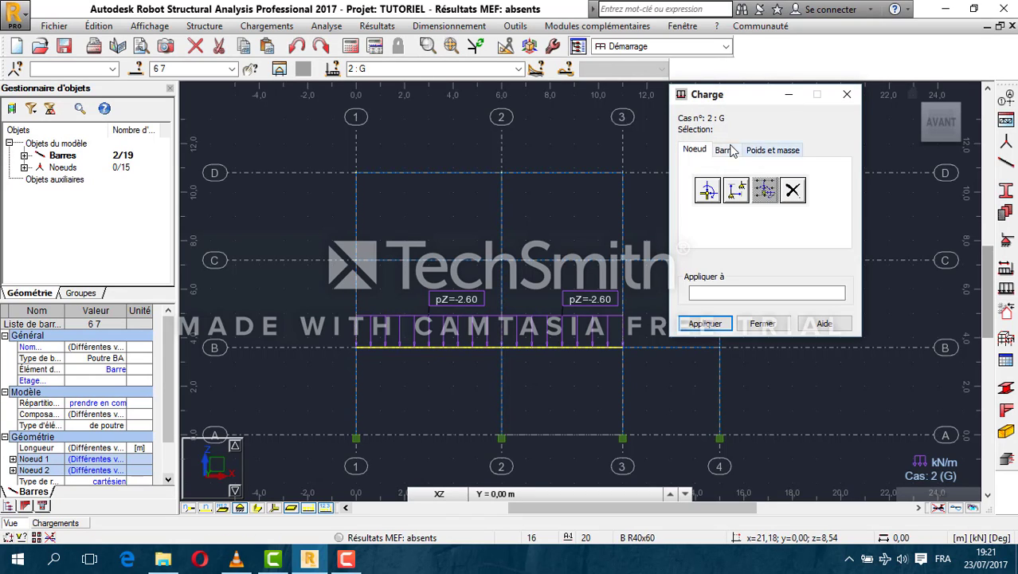
pyautogui.click(726, 153)
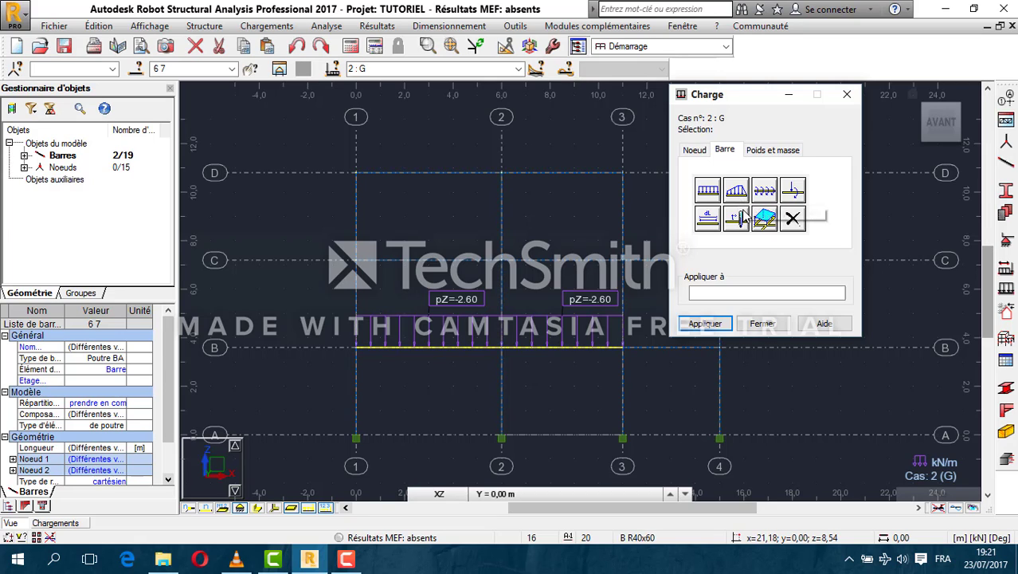
pyautogui.click(694, 152)
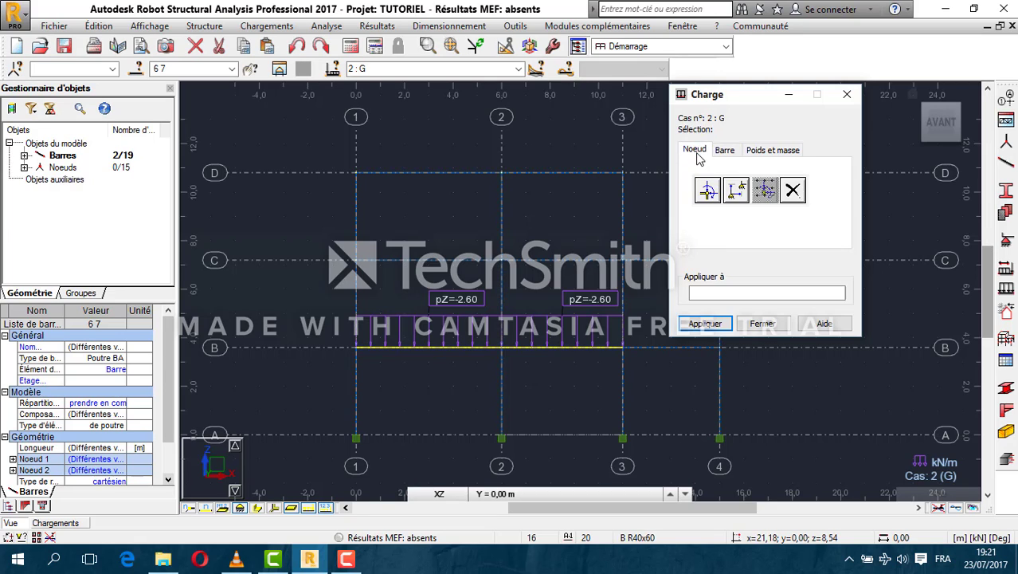
pyautogui.click(711, 195)
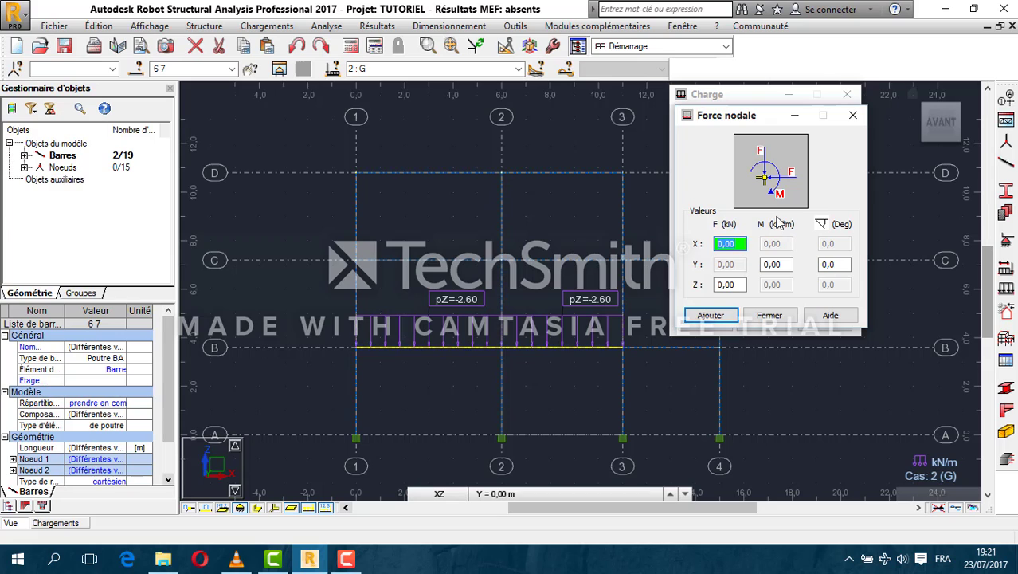
pyautogui.click(740, 284)
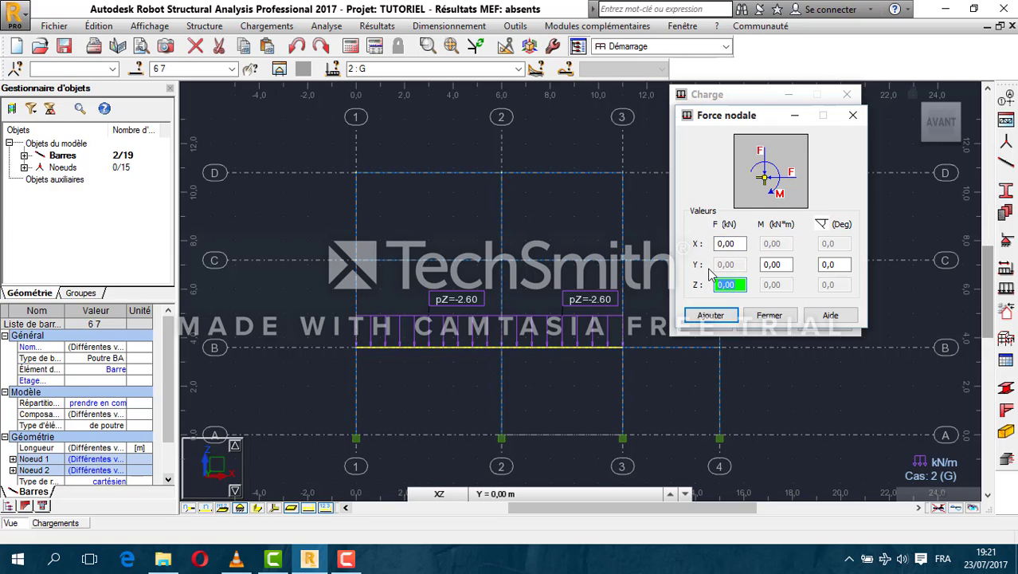
pyautogui.write('-25')
pyautogui.click(711, 315)
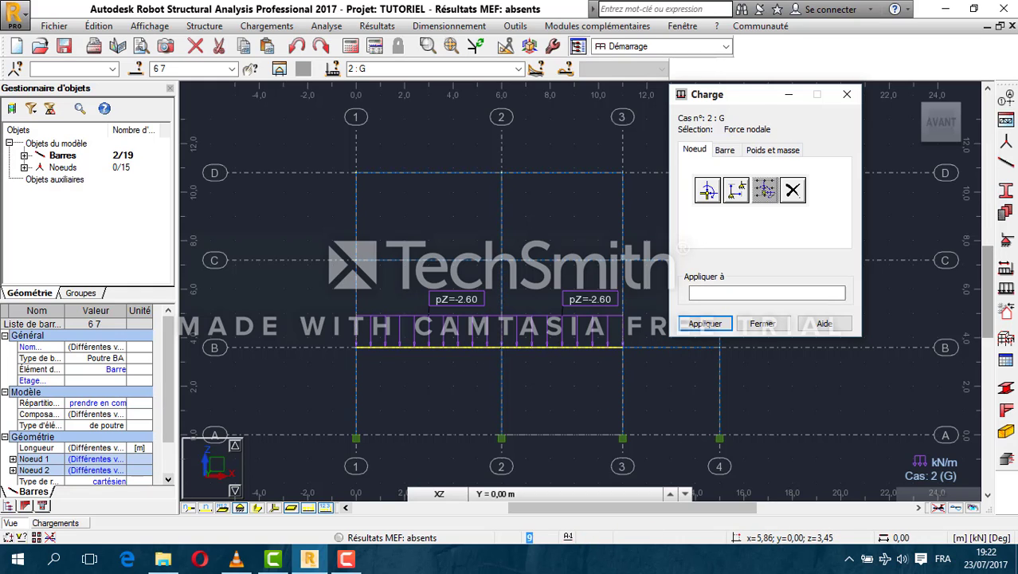
pyautogui.click(501, 345)
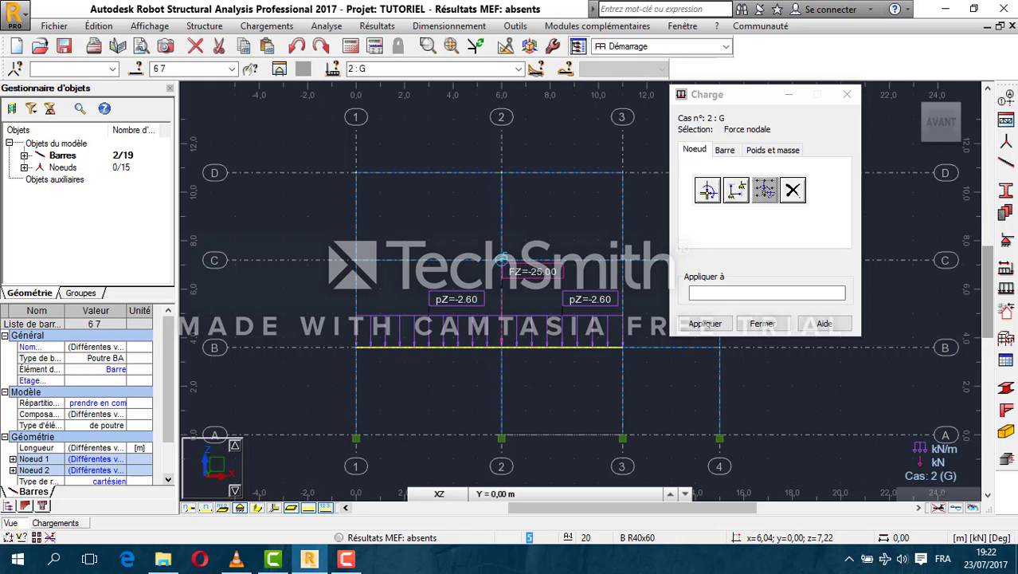
pyautogui.click(502, 259)
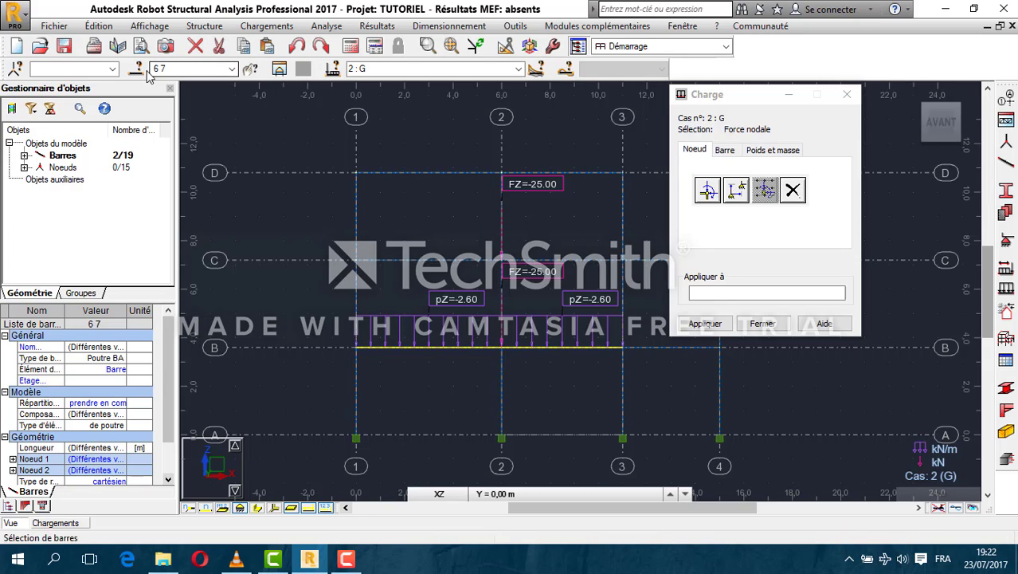
# Select all nodes whose support attribute is Non défini, moving the Sélection and Charge windows clear of the frame.
pyautogui.click(13, 72)
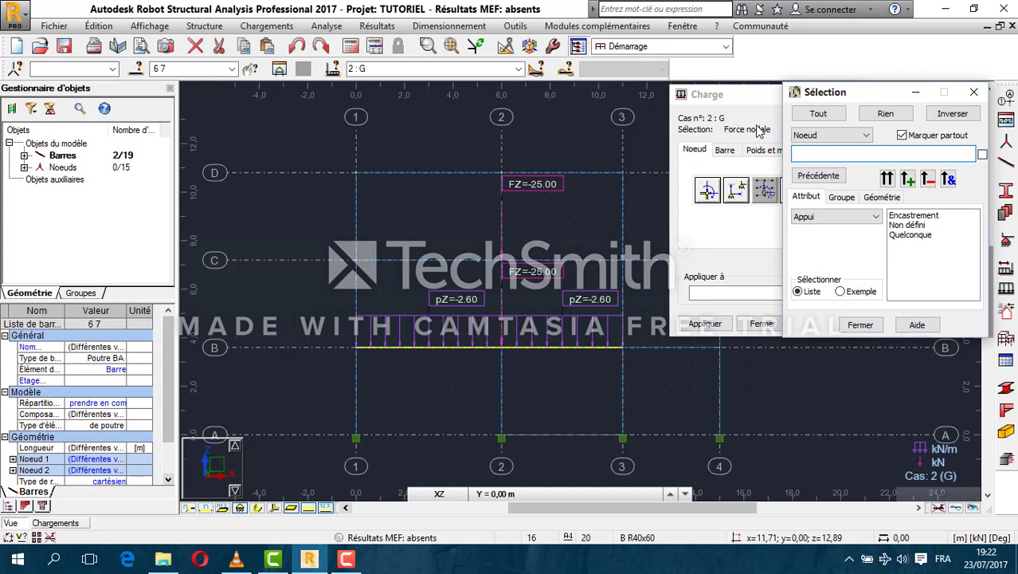
pyautogui.moveTo(852, 96); pyautogui.dragTo(340, 109)
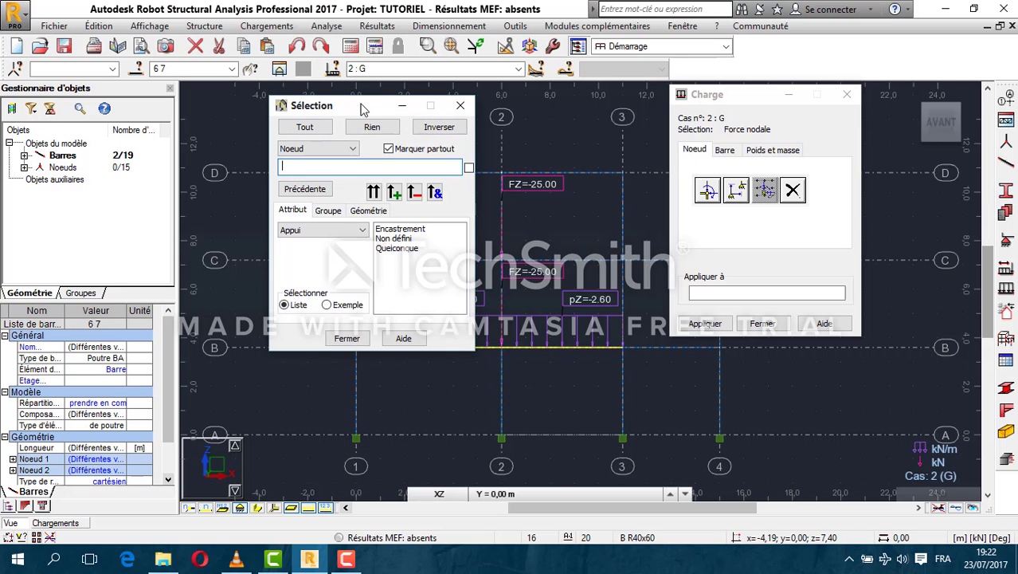
pyautogui.moveTo(358, 105); pyautogui.dragTo(211, 177)
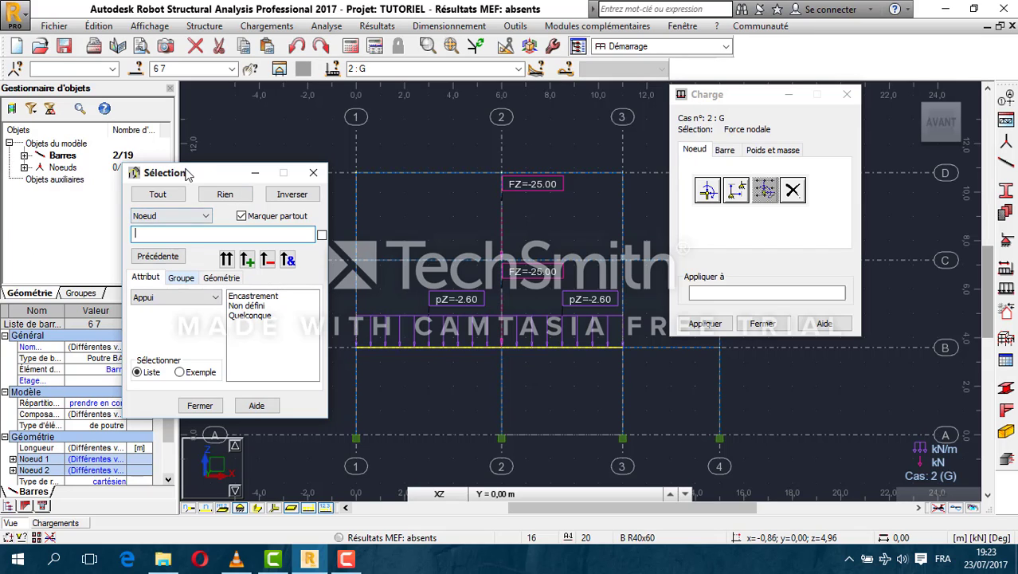
pyautogui.click(176, 221)
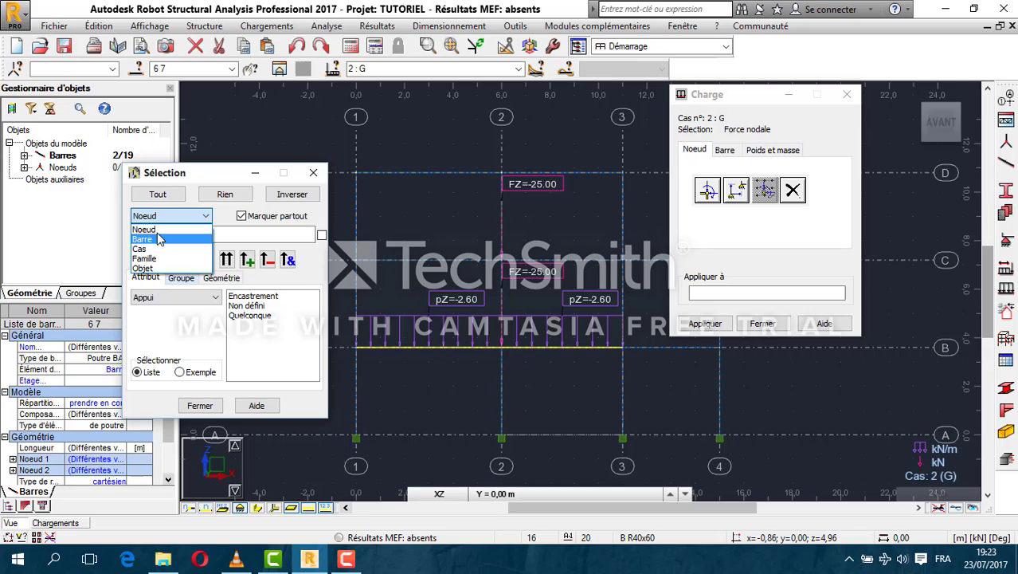
pyautogui.click(158, 230)
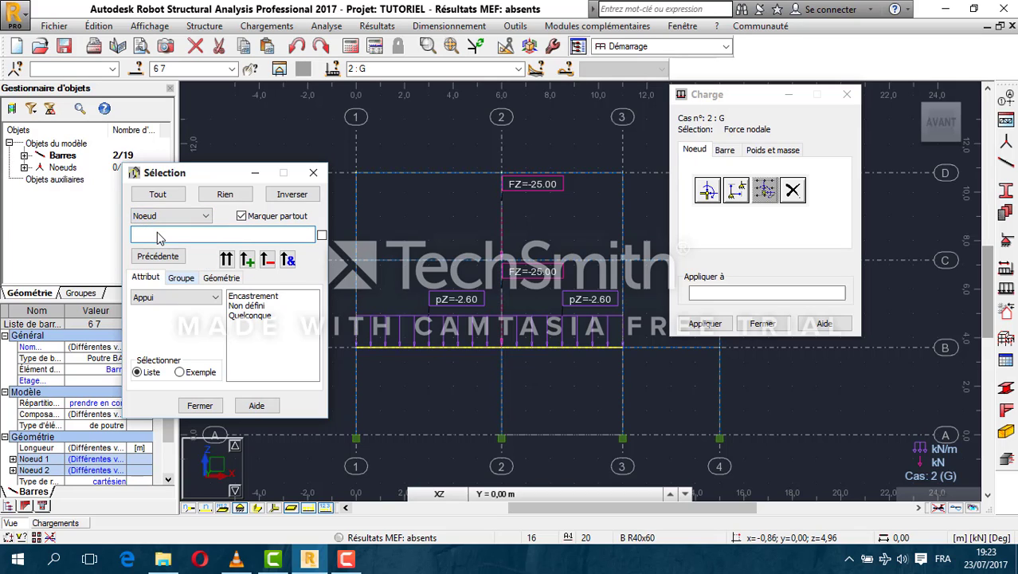
pyautogui.click(248, 306)
pyautogui.click(250, 297)
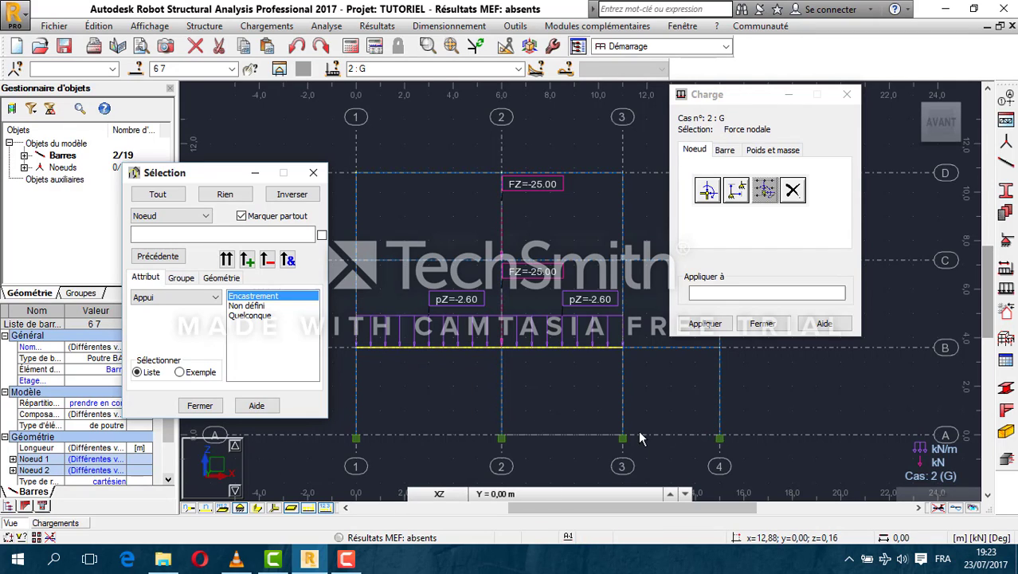
pyautogui.click(253, 307)
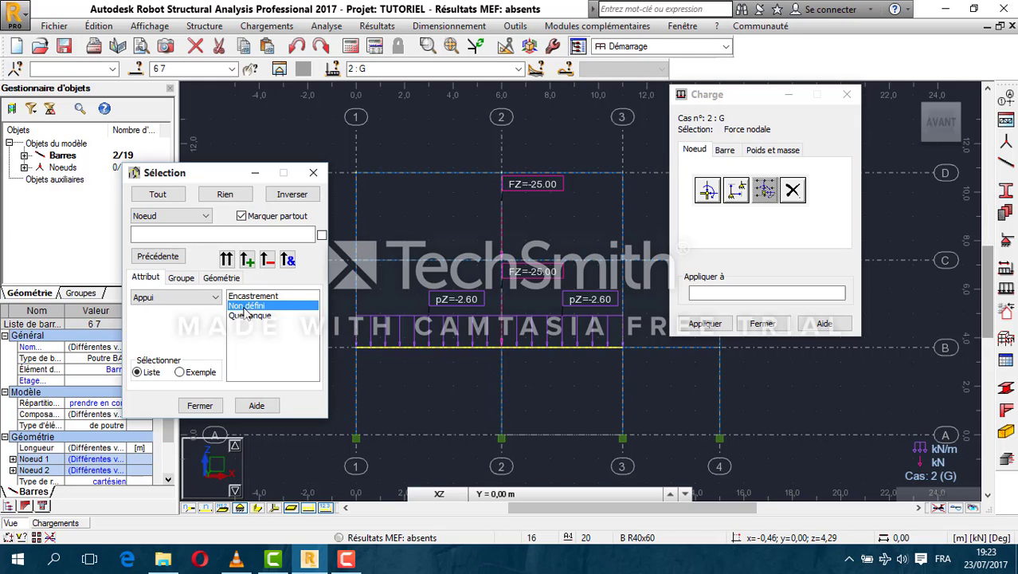
pyautogui.click(227, 259)
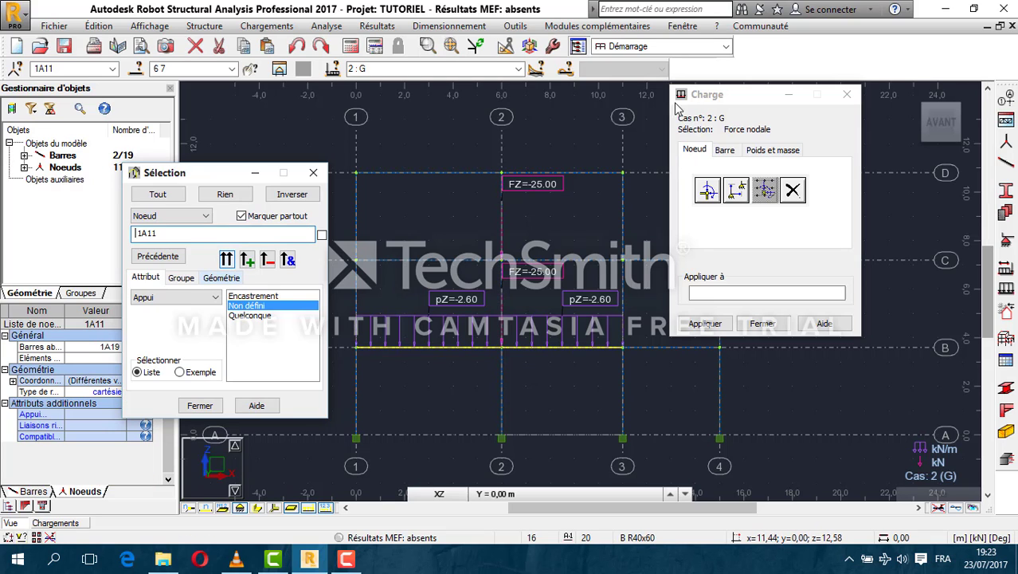
pyautogui.moveTo(725, 94); pyautogui.dragTo(880, 78)
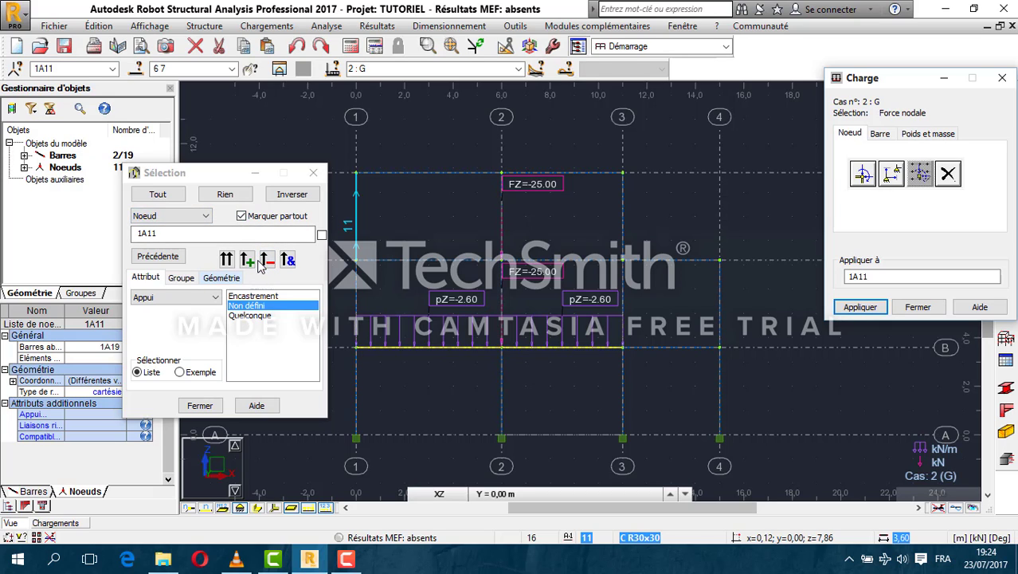
pyautogui.click(217, 279)
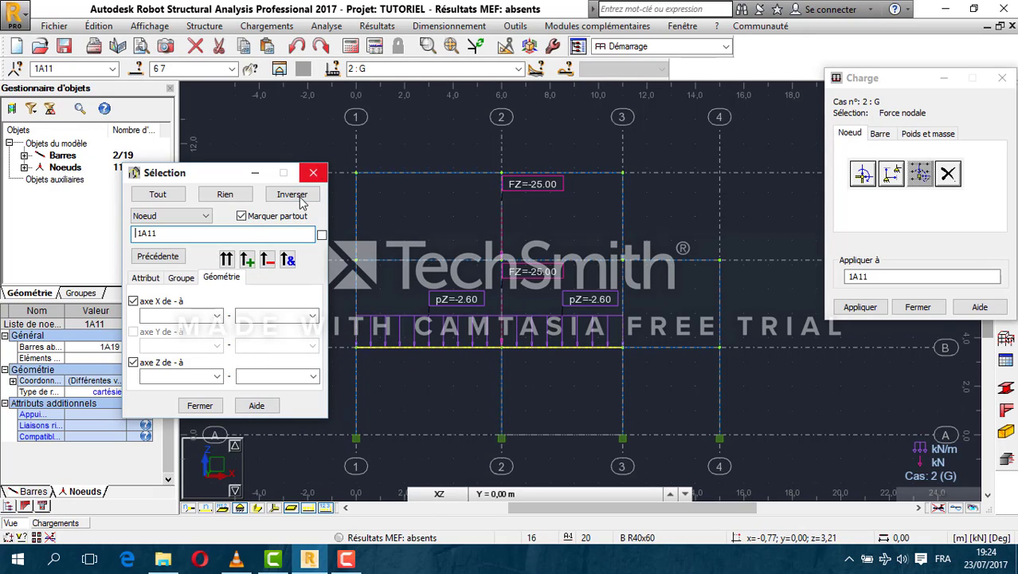
pyautogui.click(163, 316)
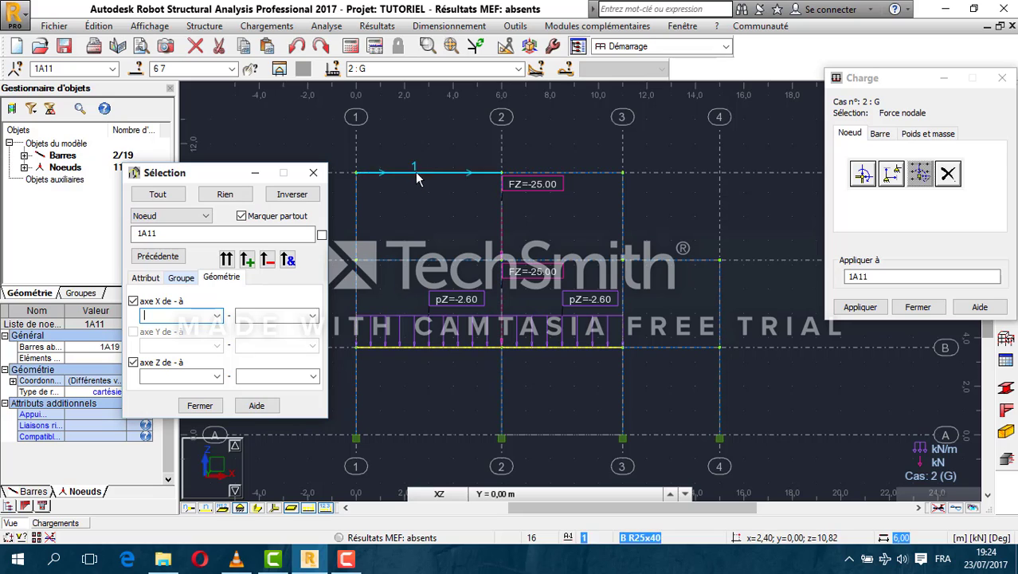
pyautogui.click(446, 434)
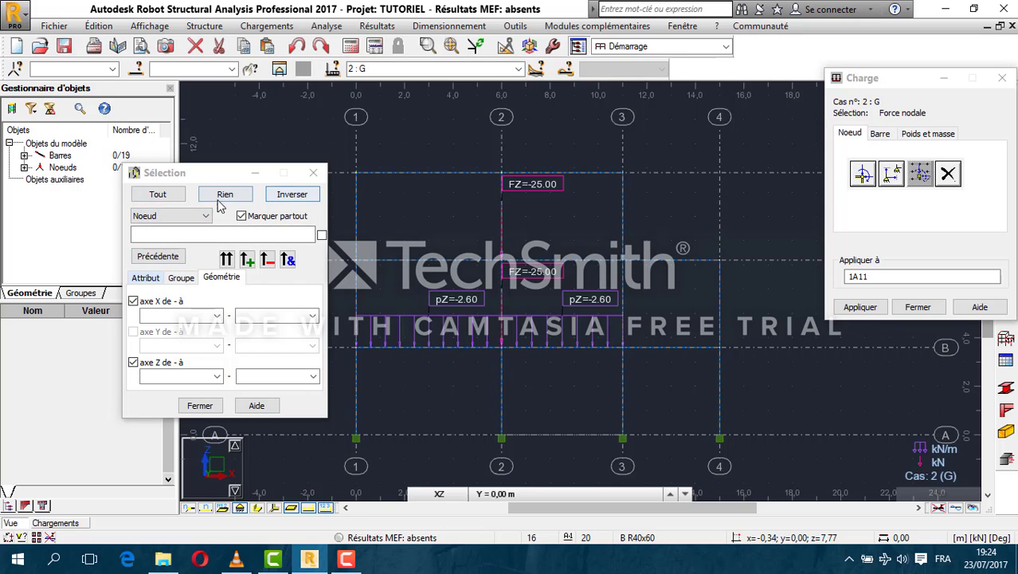
pyautogui.click(158, 256)
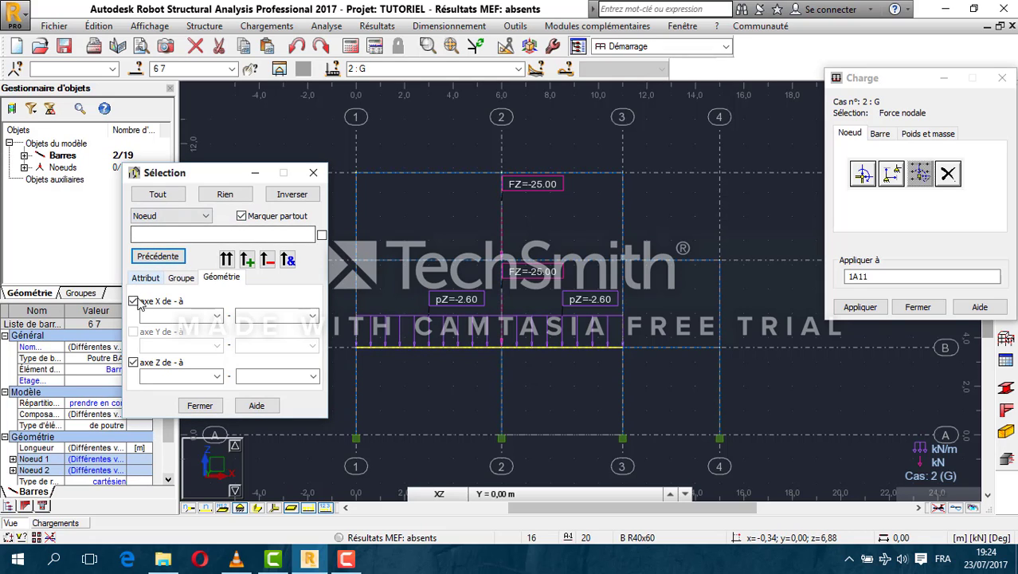
pyautogui.click(175, 255)
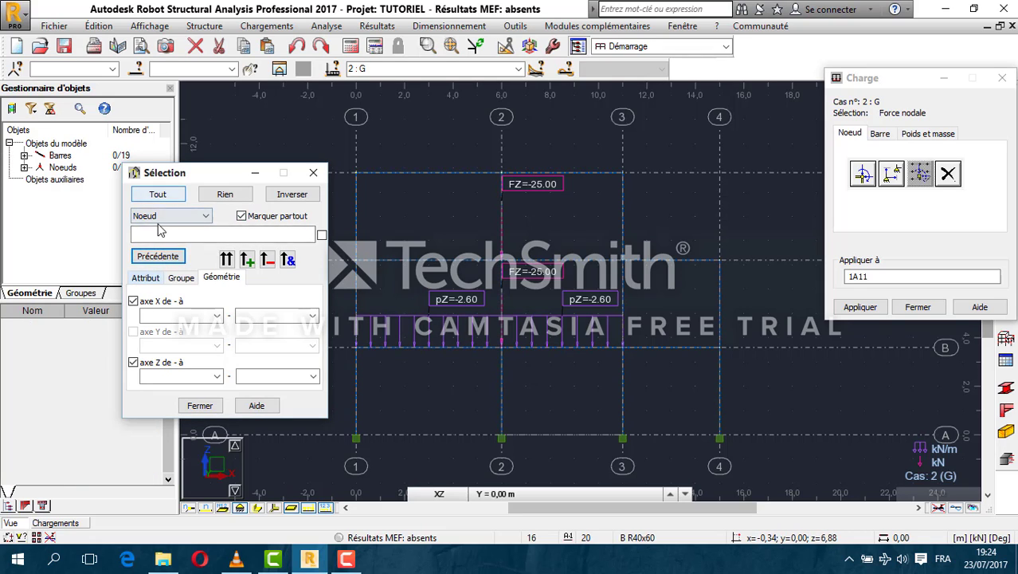
# Select the nodes with support attribute Non défini, and subtract those between X = 6.00 and X = 15.00 from the selection.
pyautogui.click(146, 277)
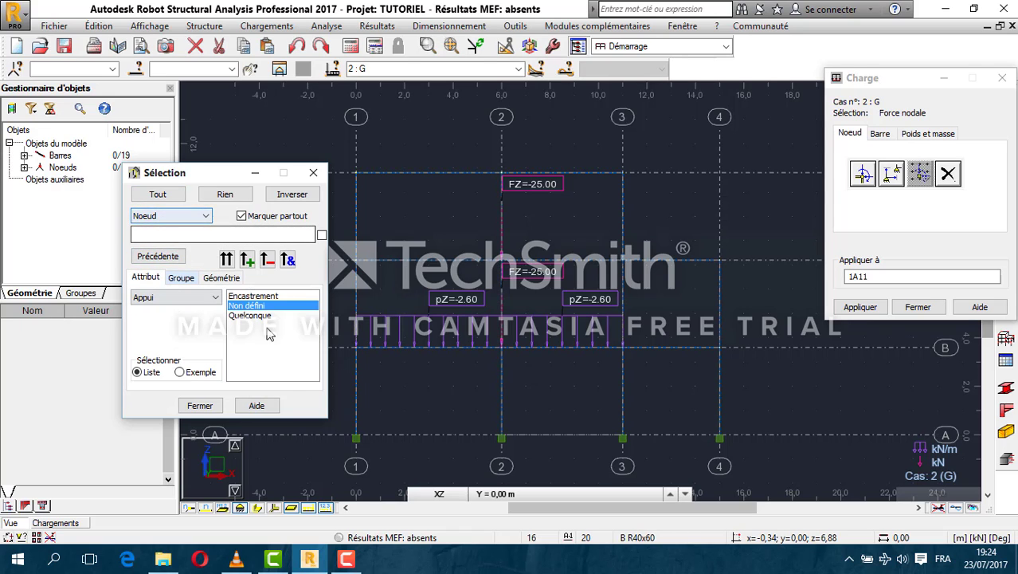
pyautogui.click(254, 306)
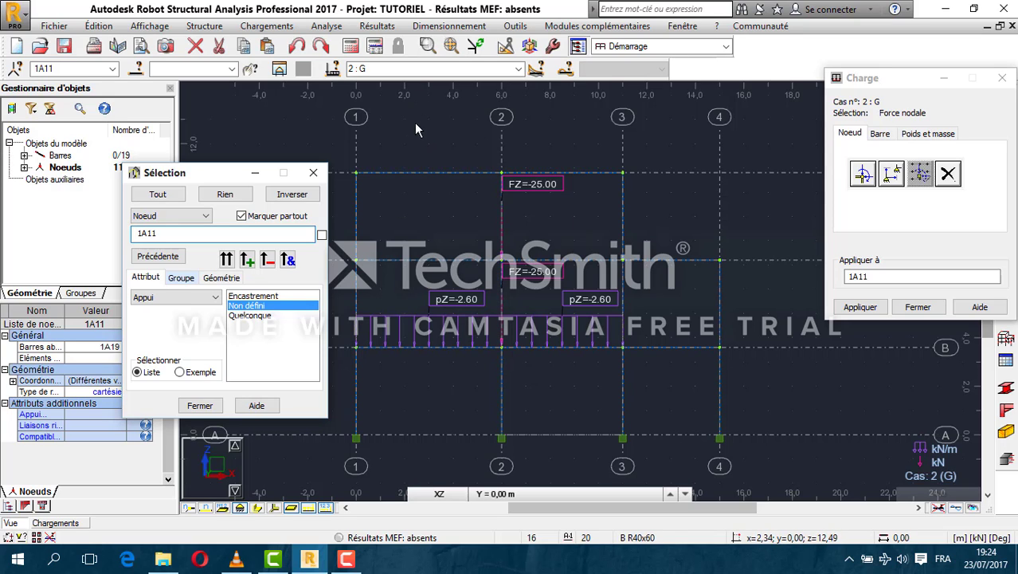
pyautogui.click(222, 277)
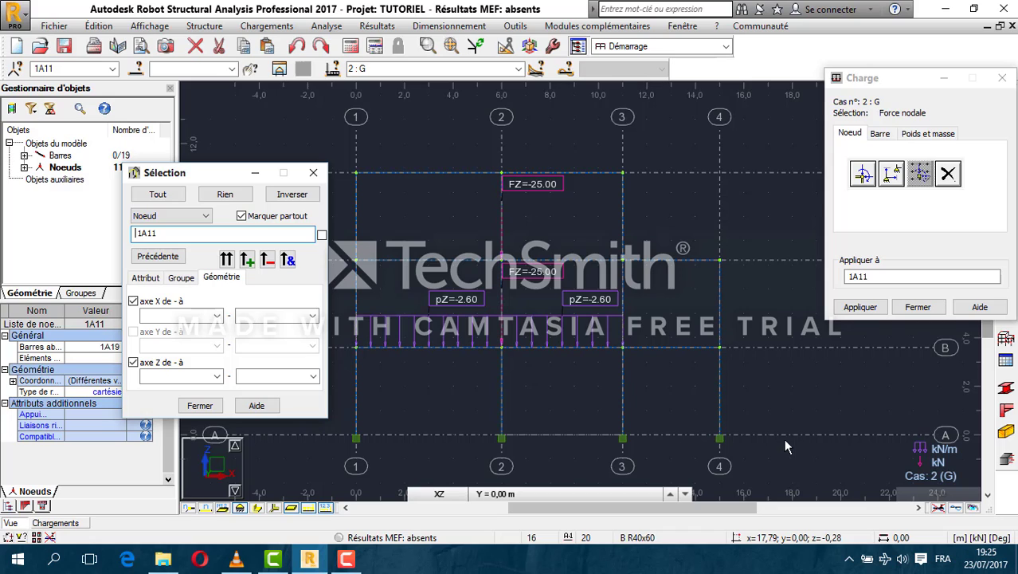
pyautogui.click(217, 317)
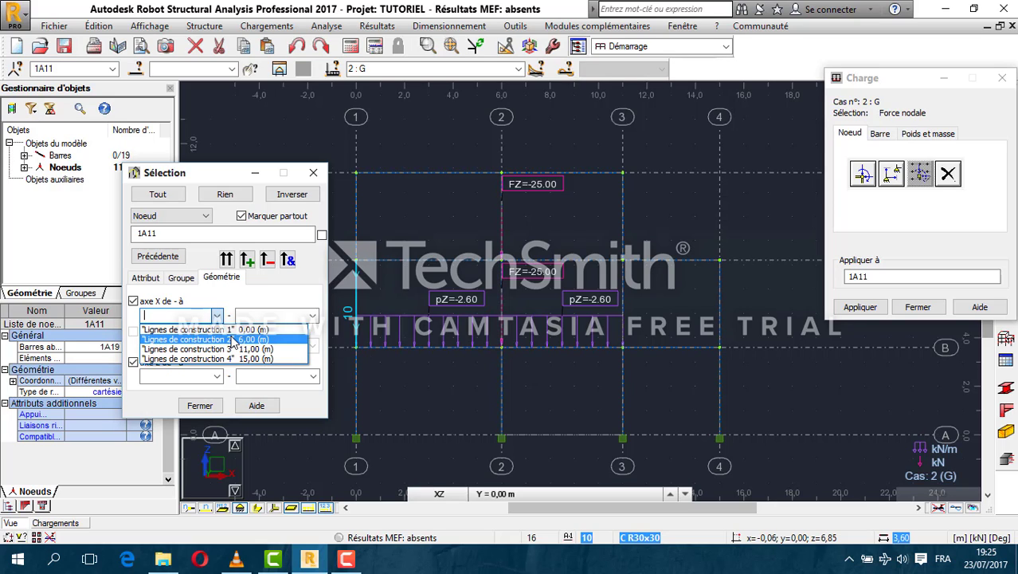
pyautogui.click(234, 341)
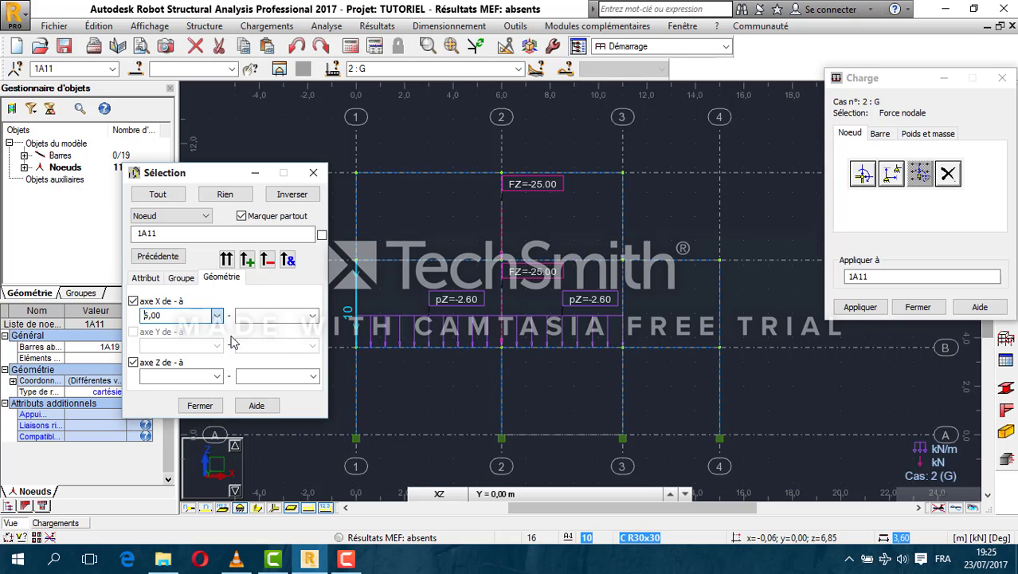
pyautogui.click(312, 317)
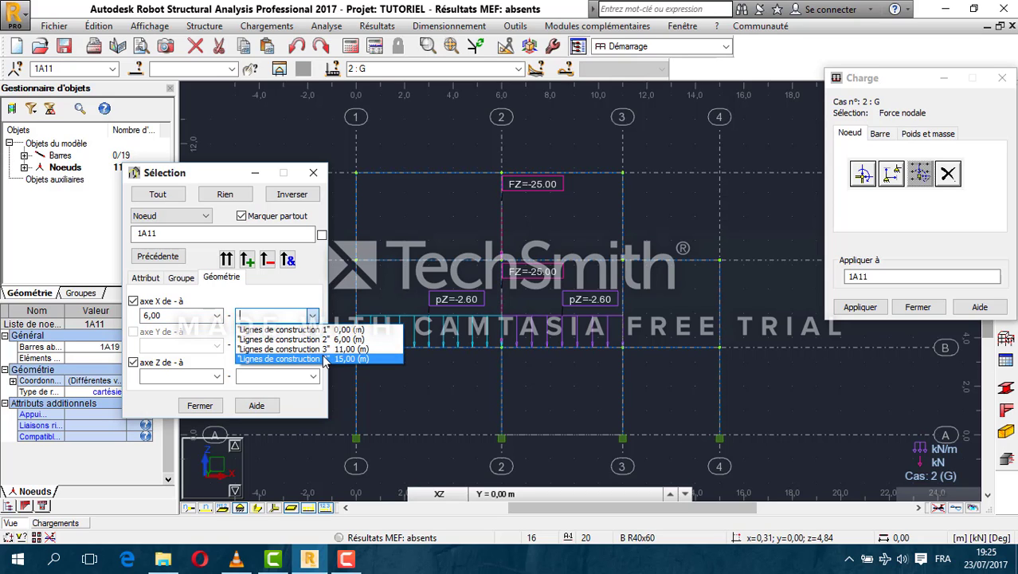
pyautogui.click(325, 360)
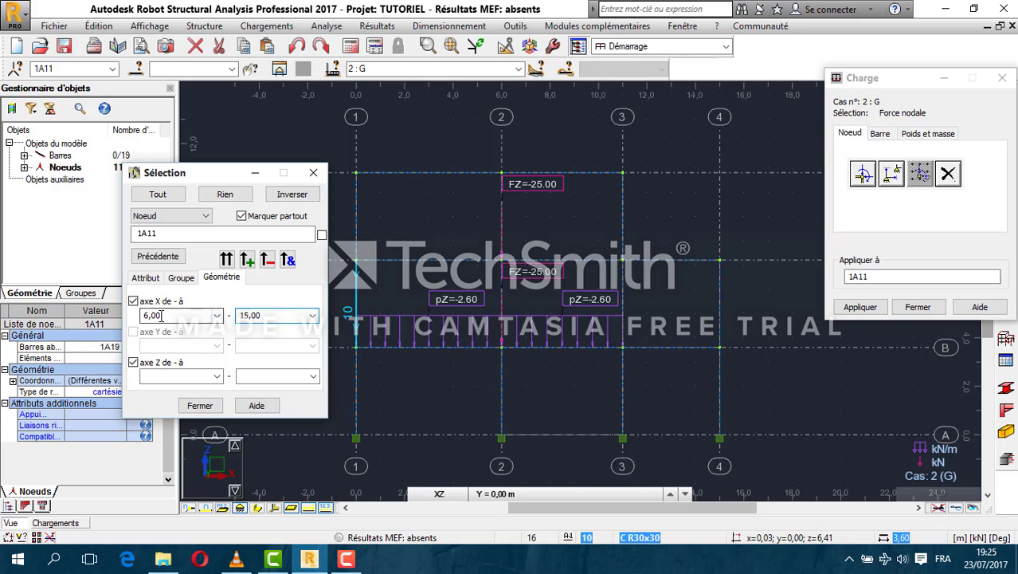
pyautogui.click(267, 260)
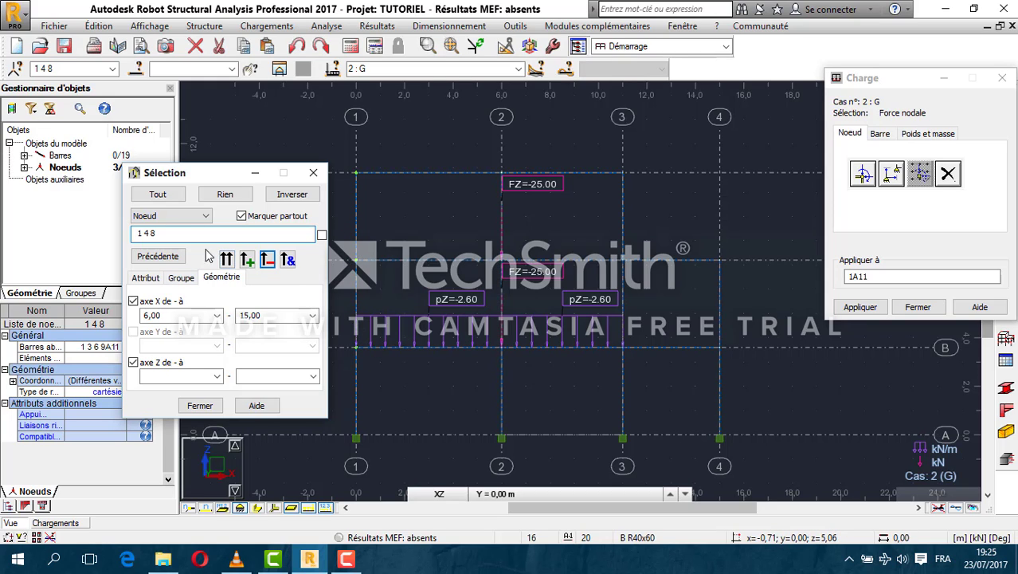
# Apply the defined nodal force to the selected axis 1 nodes, list 1 4 8, in load case G.
pyautogui.moveTo(186, 234); pyautogui.dragTo(128, 235)
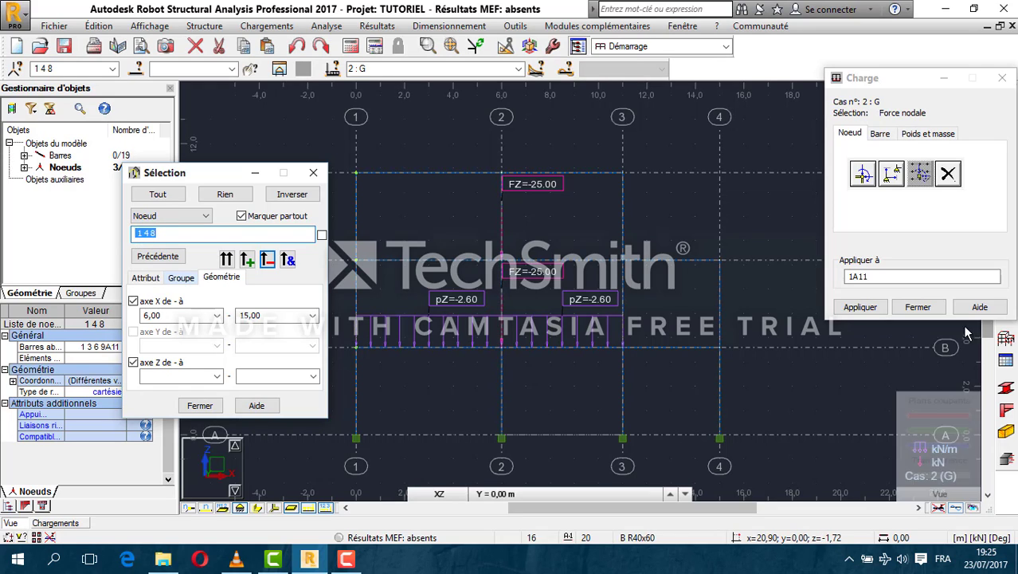
pyautogui.click(856, 276)
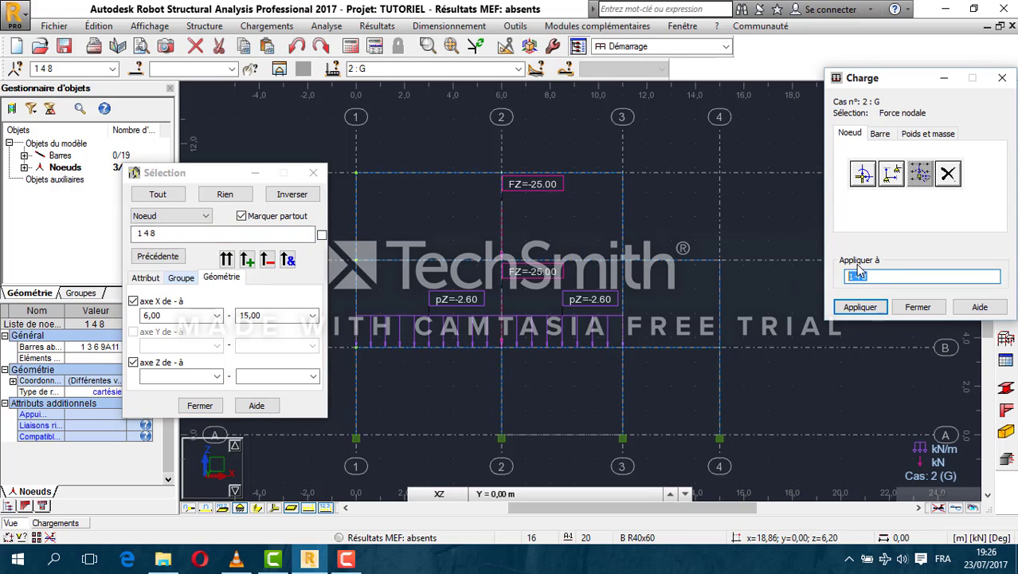
pyautogui.click(868, 303)
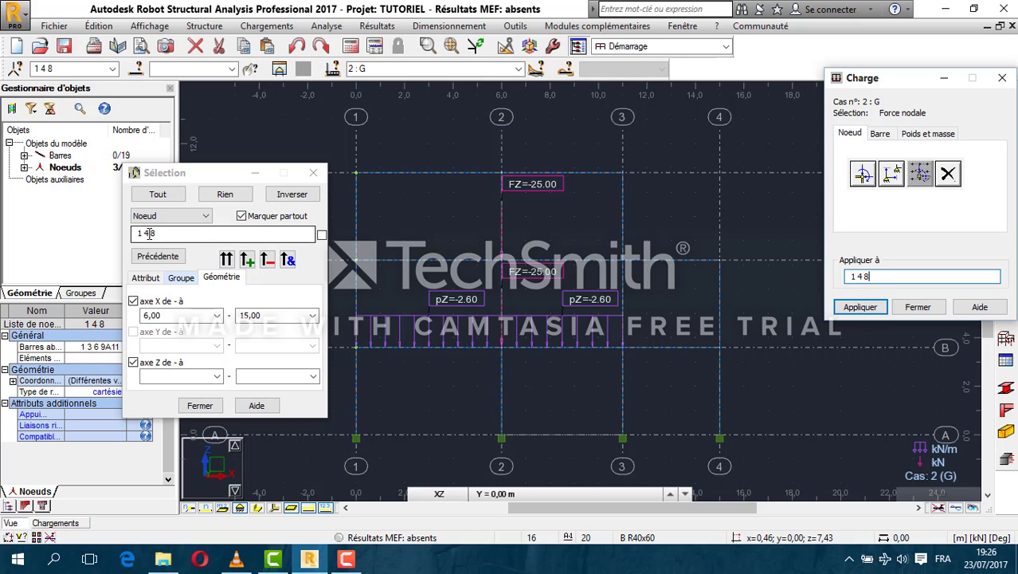
pyautogui.click(866, 307)
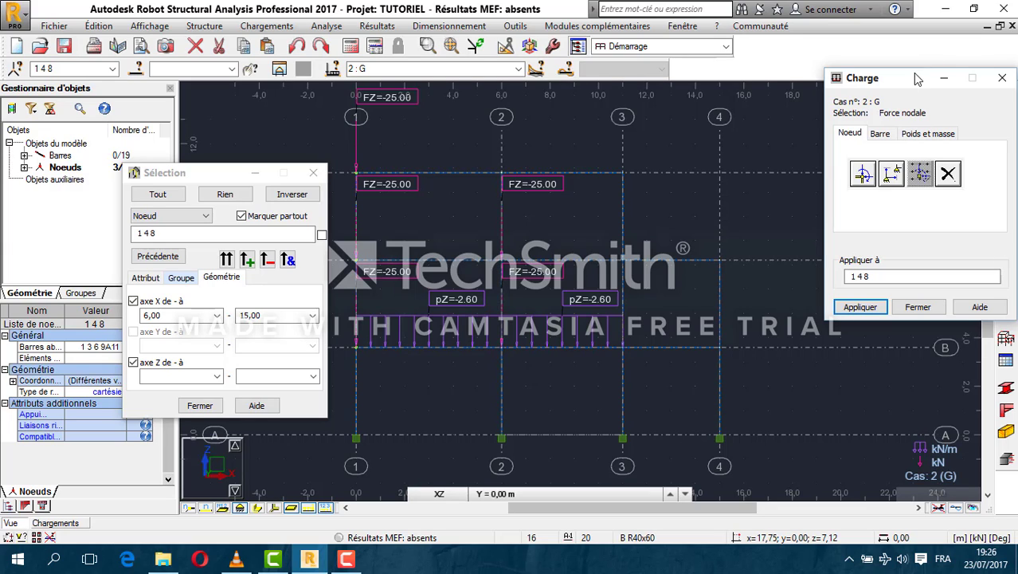
# Reopen the nodal force definition, clear its Z force value and add the redefined force.
pyautogui.click(863, 174)
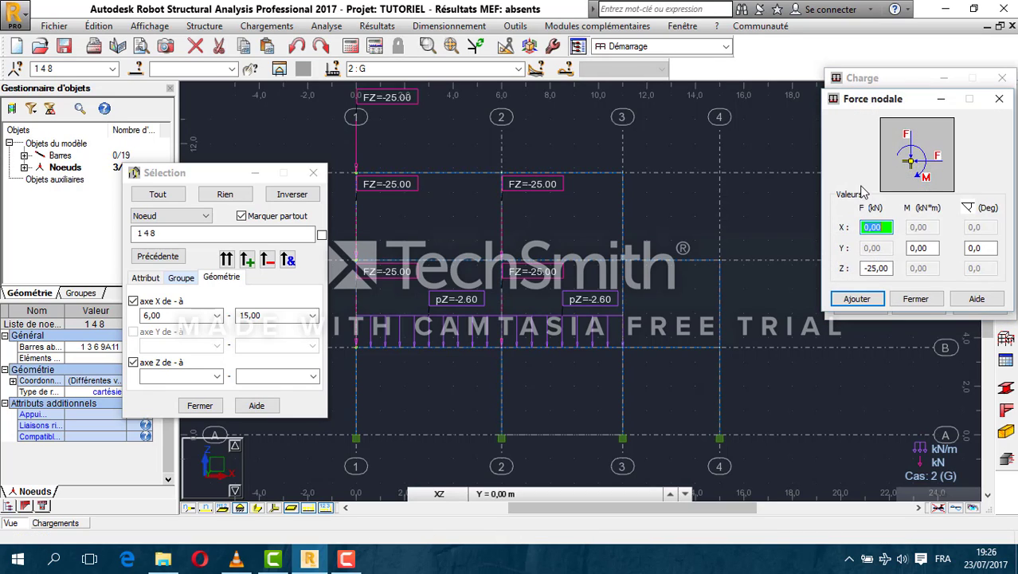
pyautogui.doubleClick(869, 272)
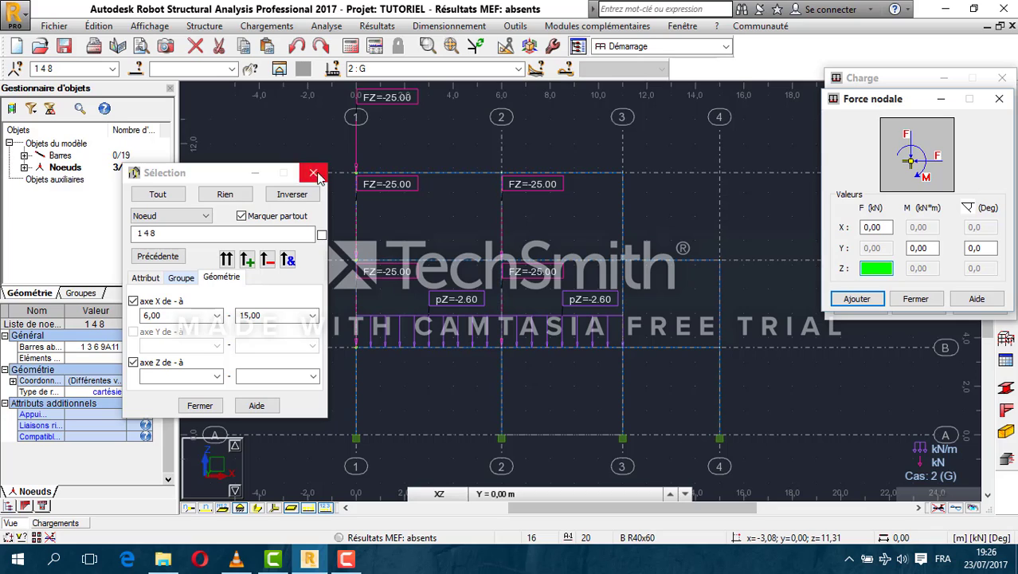
pyautogui.doubleClick(909, 248)
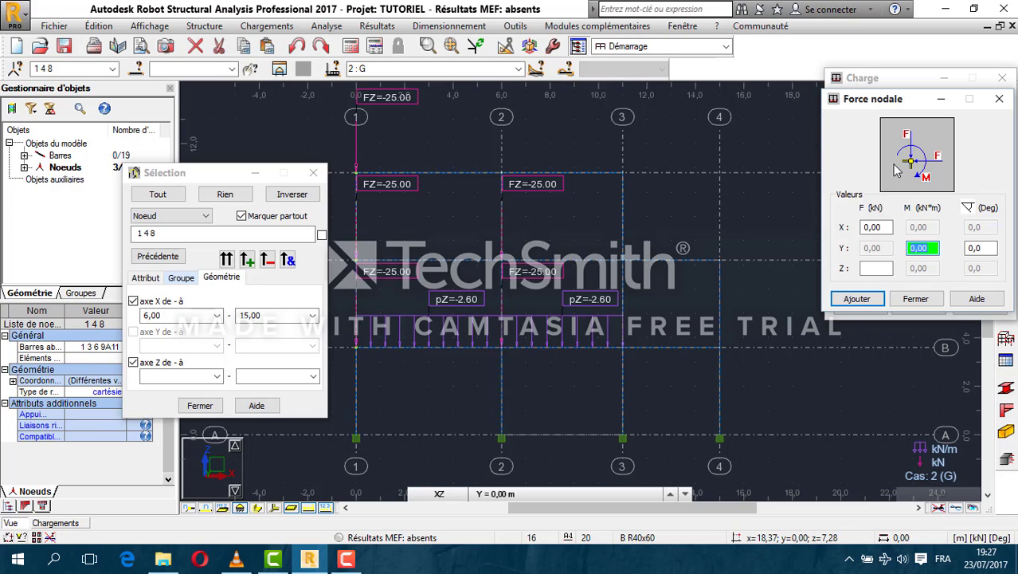
pyautogui.click(937, 250)
pyautogui.click(873, 302)
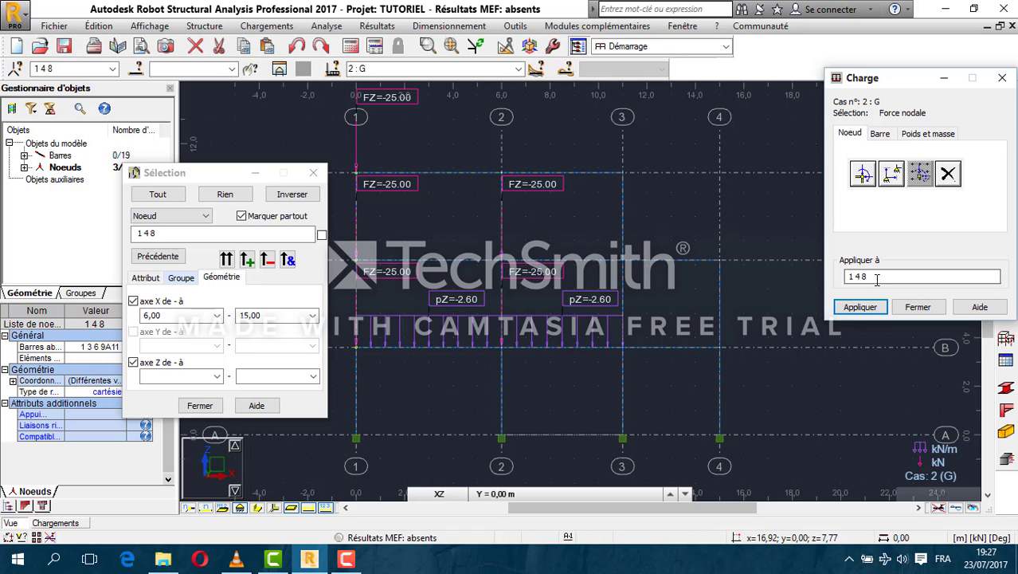
# Empty the list of nodes to load, and reset the node selection along with its X-axis range limits.
pyautogui.moveTo(878, 277); pyautogui.dragTo(840, 279)
pyautogui.press('Delete')
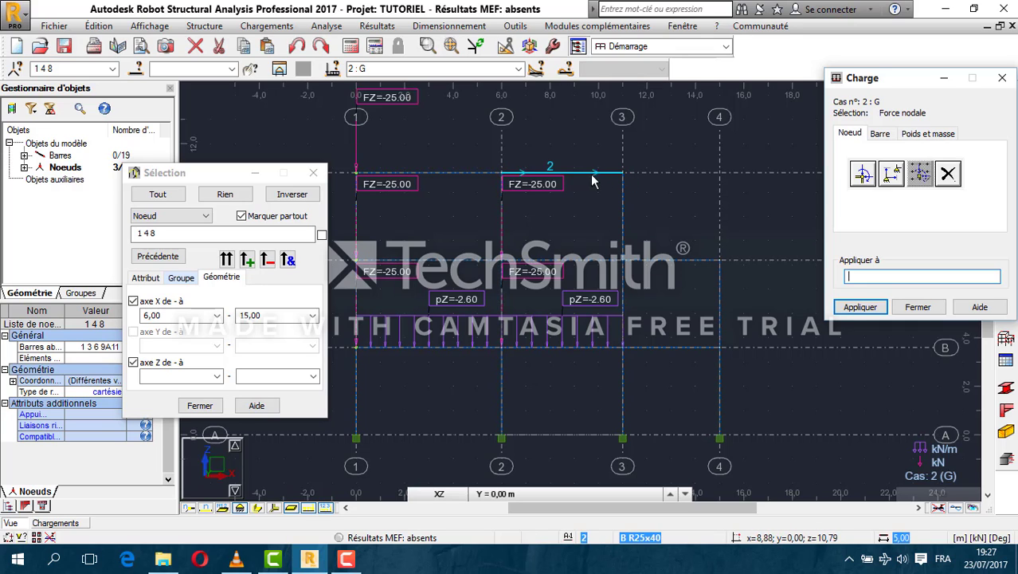
pyautogui.moveTo(222, 174); pyautogui.dragTo(264, 162)
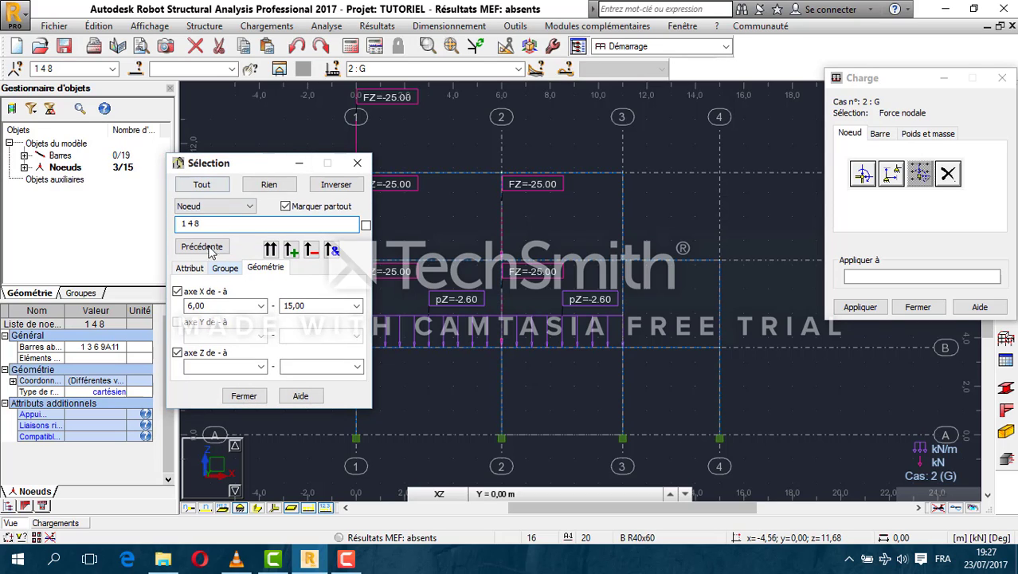
pyautogui.click(293, 305)
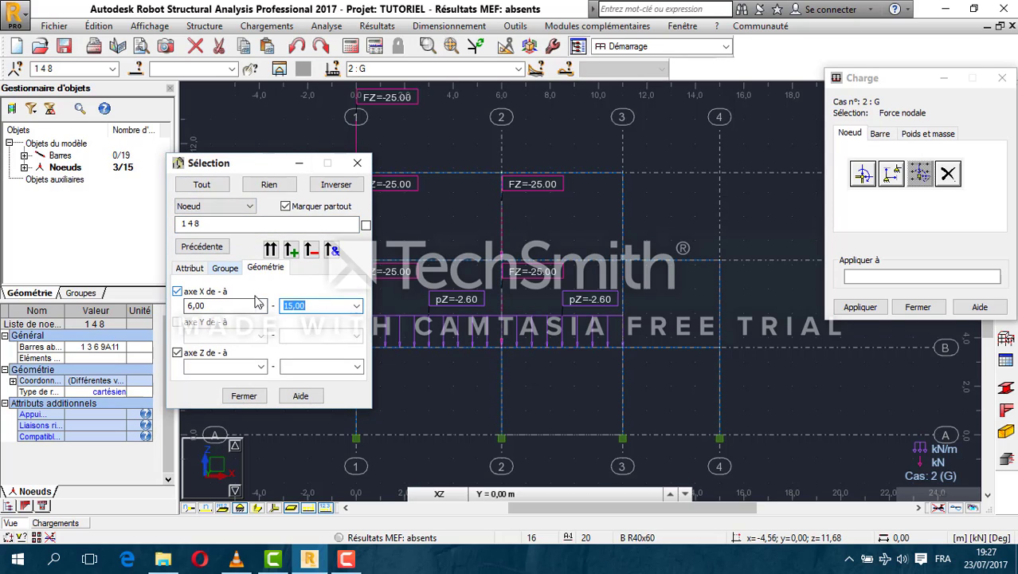
pyautogui.press('BackSpace')
pyautogui.click(204, 306)
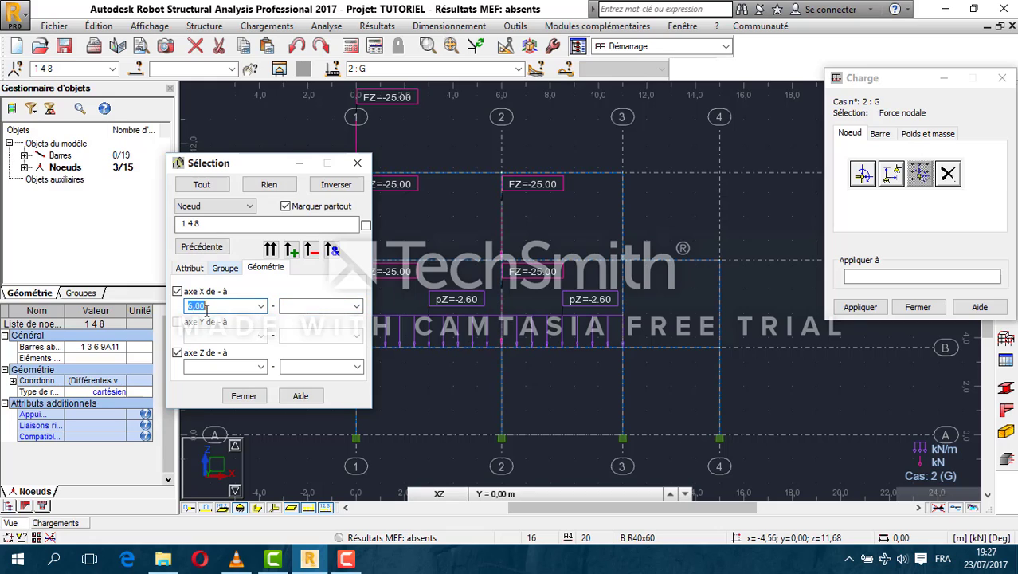
pyautogui.click(271, 185)
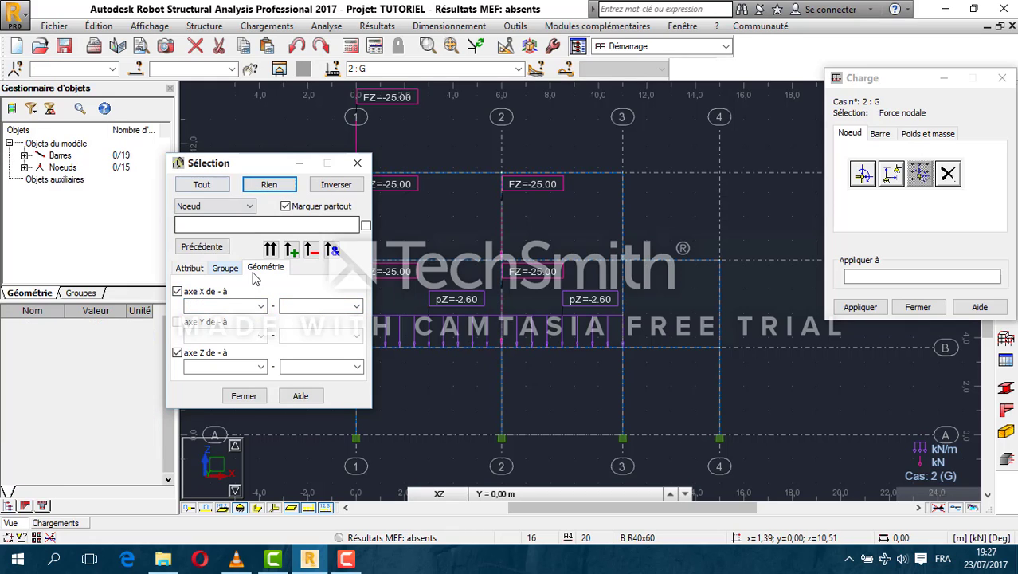
# Select all nodes with the Non défini support attribute, moving the Sélection window clear of axis 1, and show the geometry criteria.
pyautogui.click(190, 268)
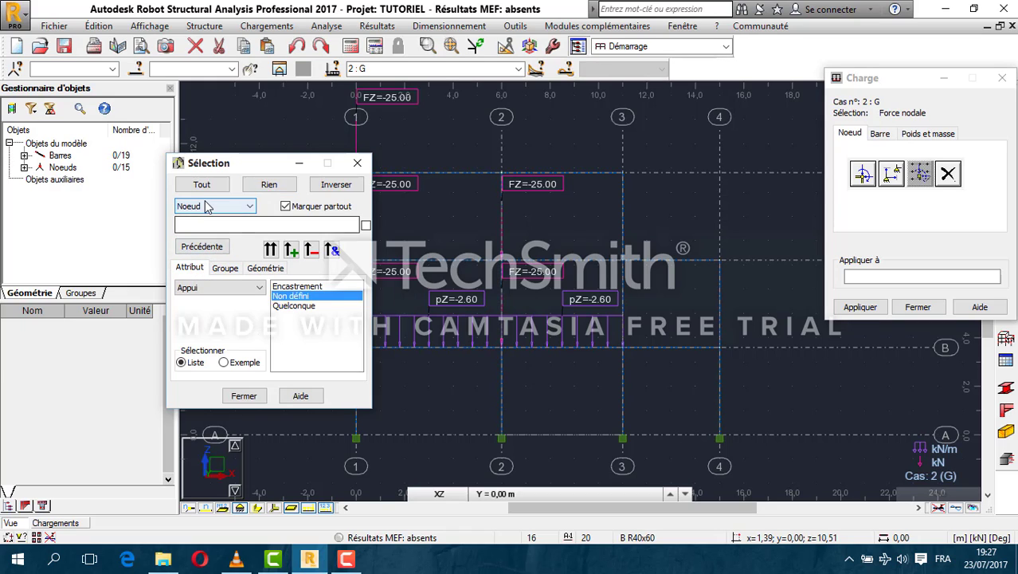
pyautogui.doubleClick(294, 299)
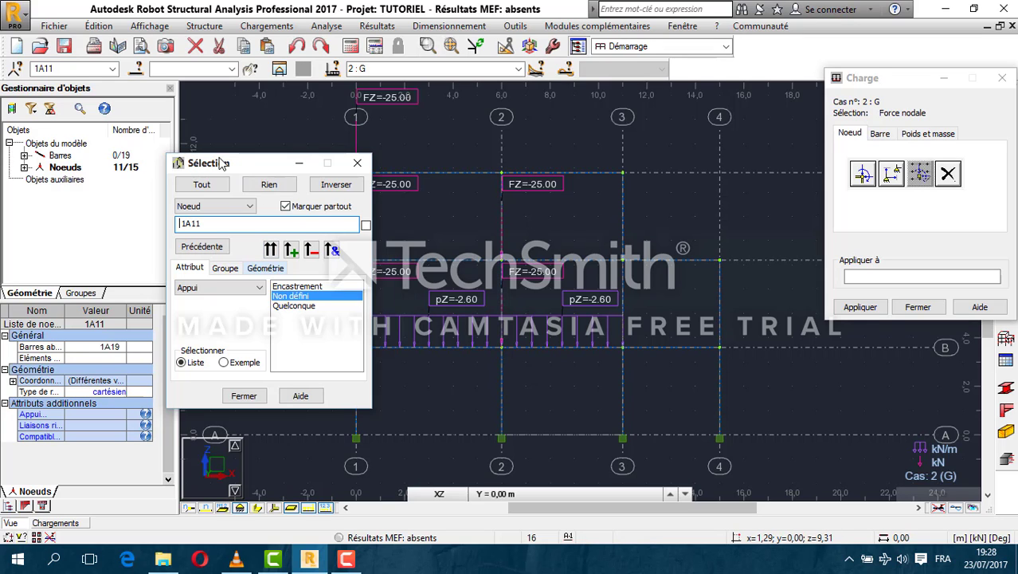
pyautogui.moveTo(234, 167); pyautogui.dragTo(198, 154)
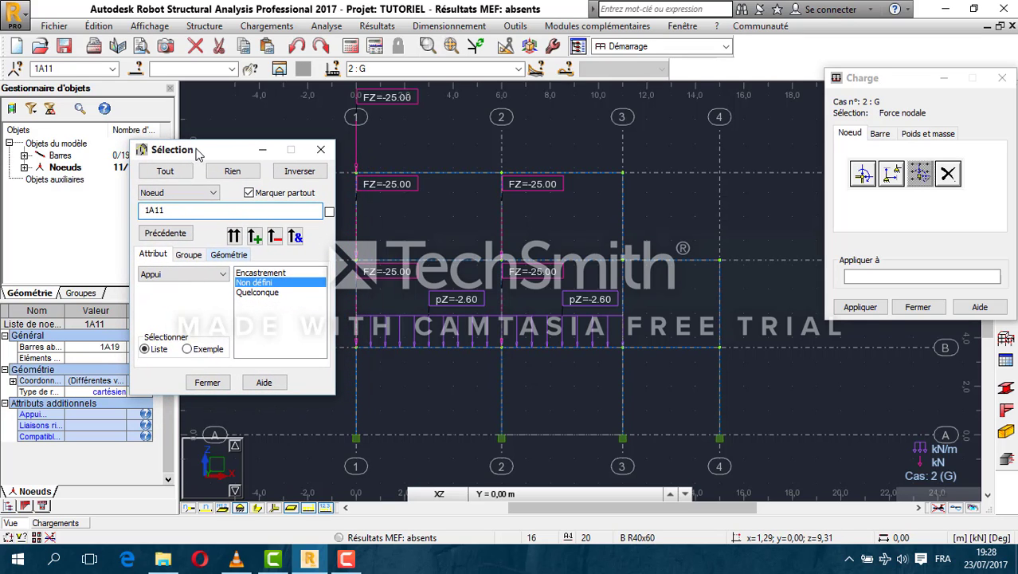
pyautogui.click(228, 255)
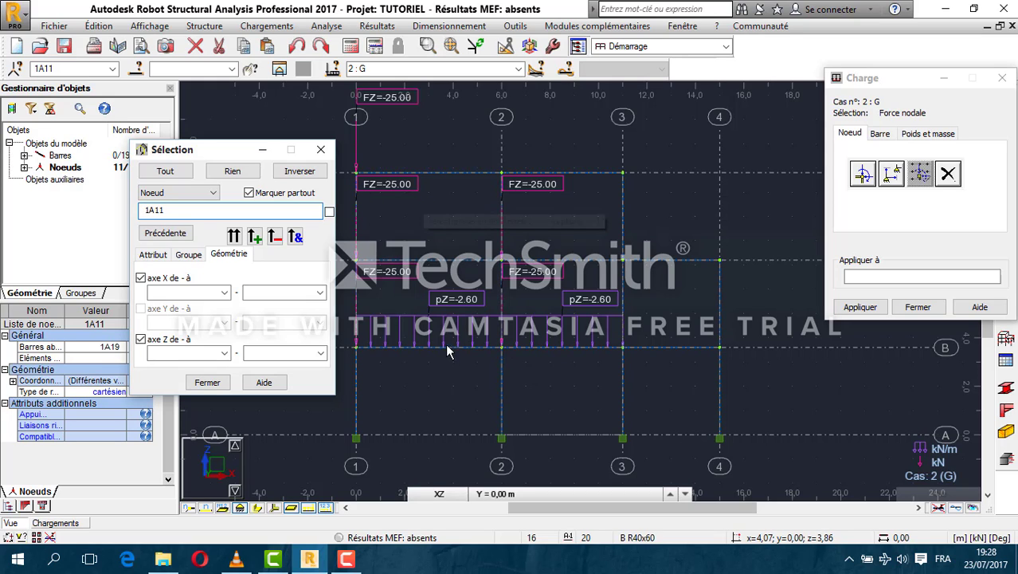
pyautogui.click(346, 558)
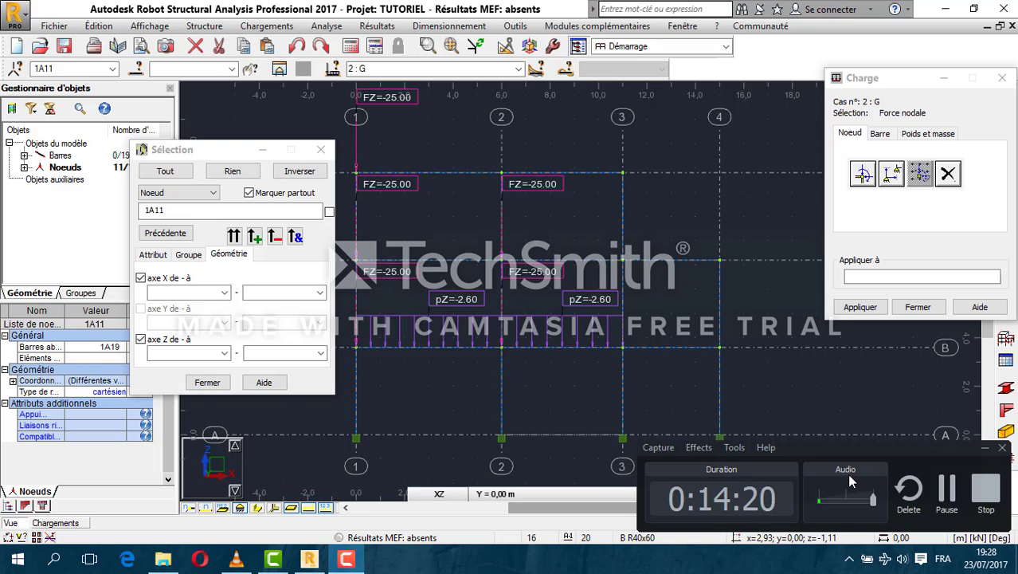
pyautogui.click(946, 490)
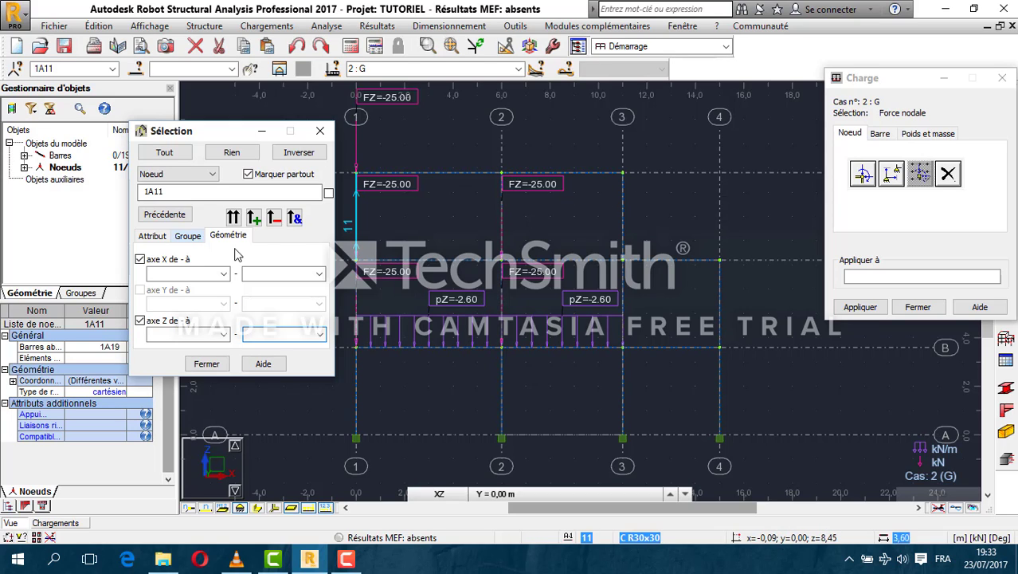
# Limit the geometry selection filter along X from construction line 2 (6.00 m) to construction line 4 (15.00 m).
pyautogui.click(162, 274)
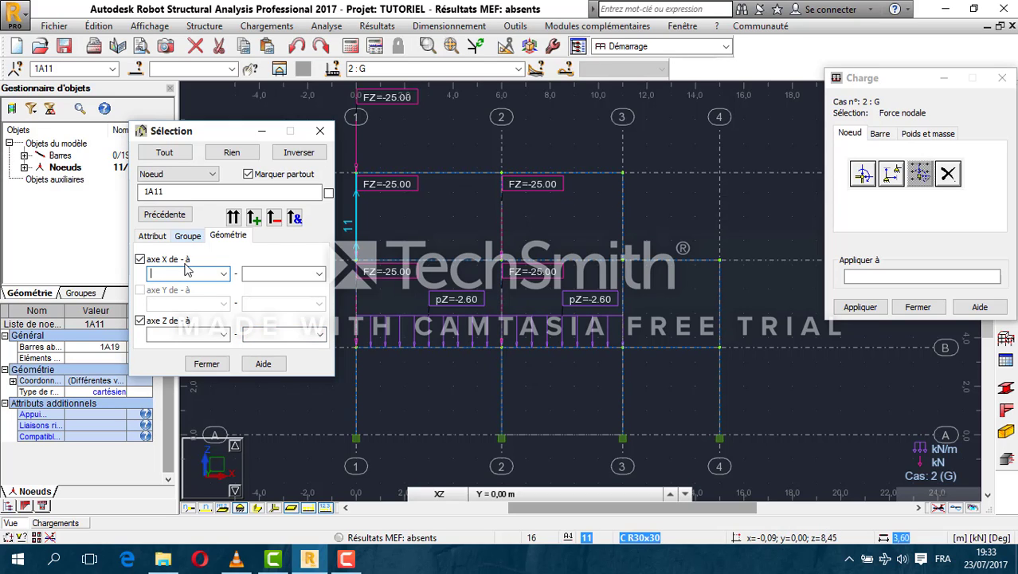
pyautogui.click(224, 274)
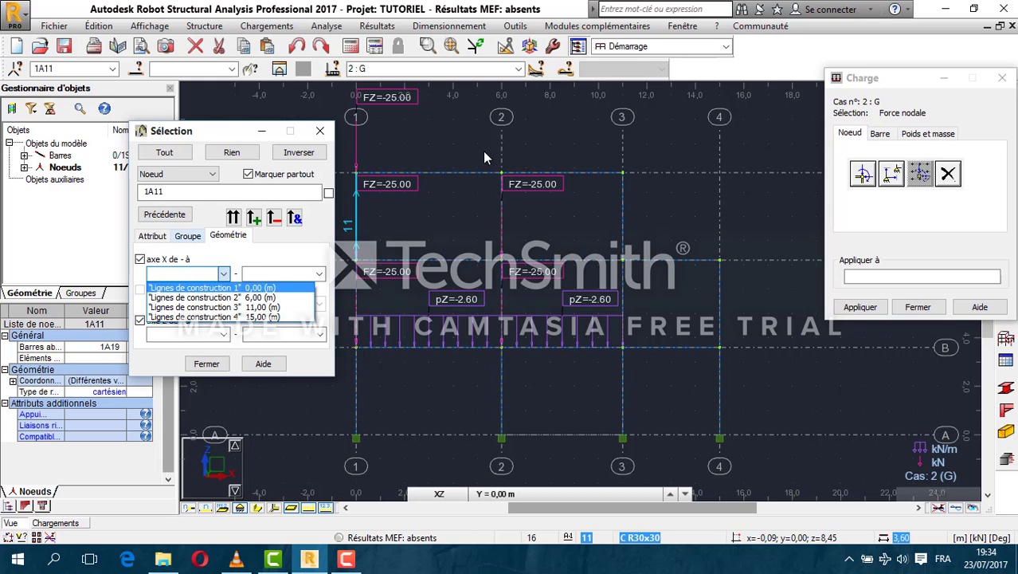
pyautogui.click(235, 298)
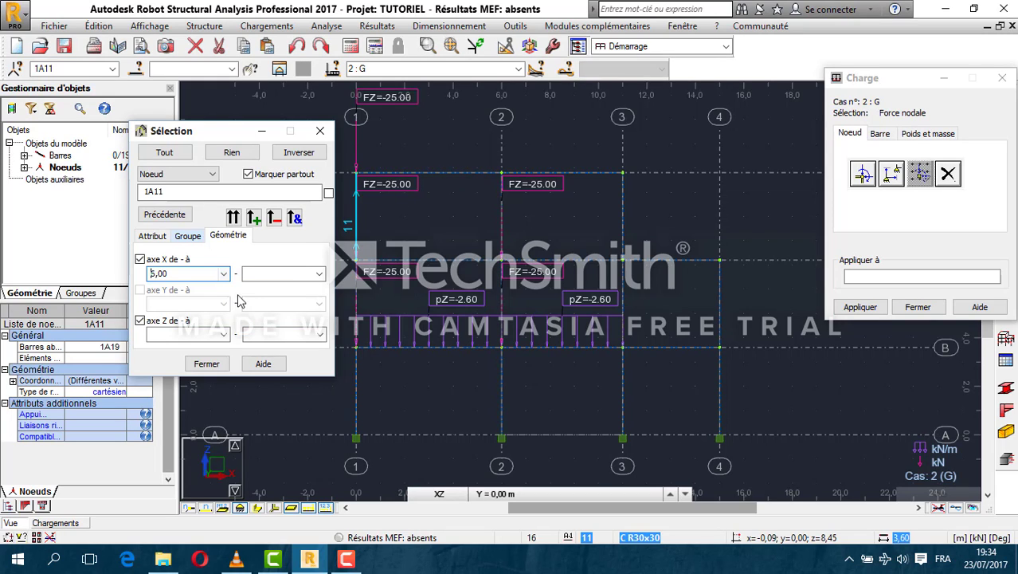
pyautogui.click(319, 273)
pyautogui.click(313, 317)
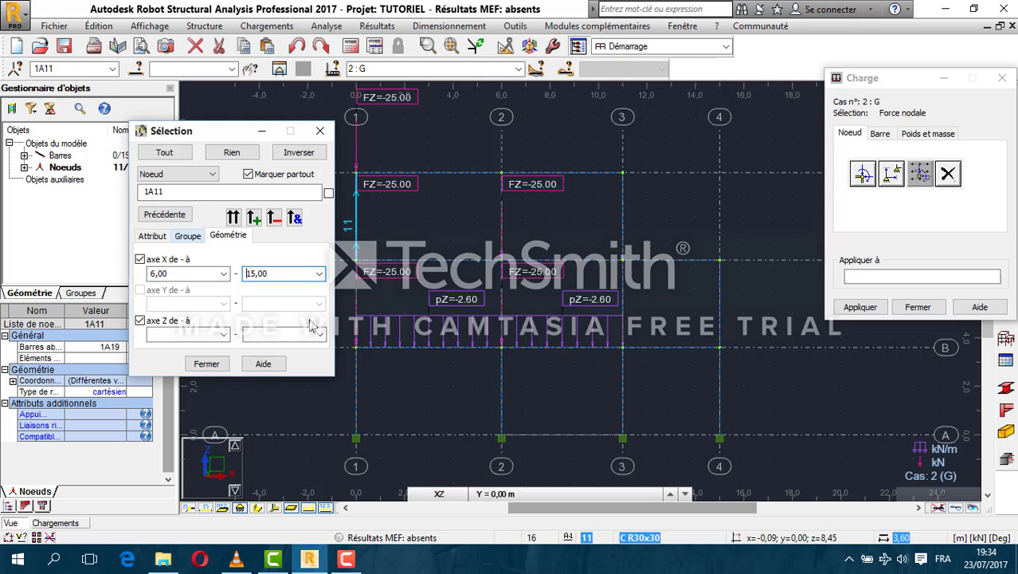
# Limit the geometry selection filter along Z from 9 to construction line D (10.80 m).
pyautogui.click(223, 334)
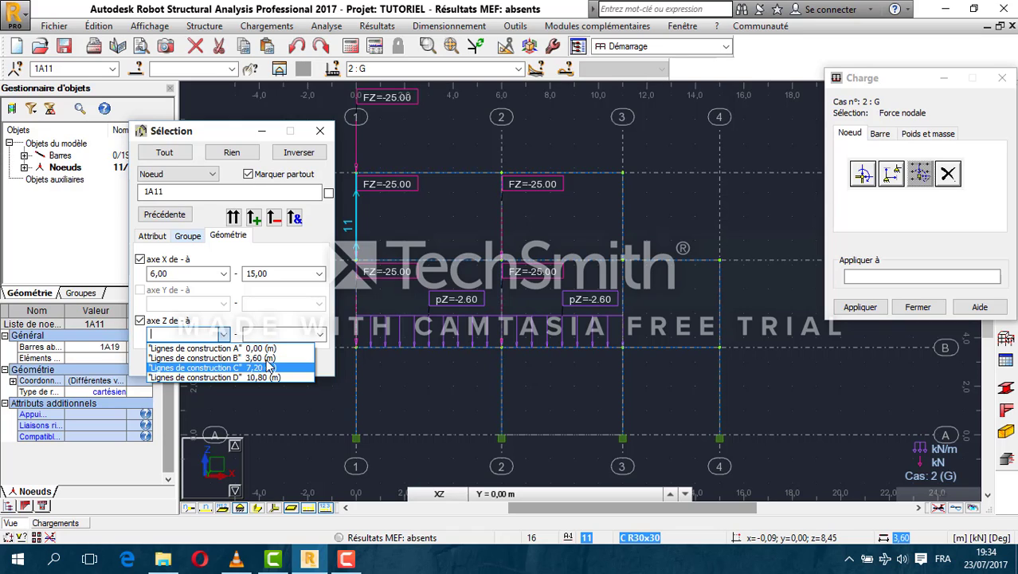
pyautogui.click(201, 333)
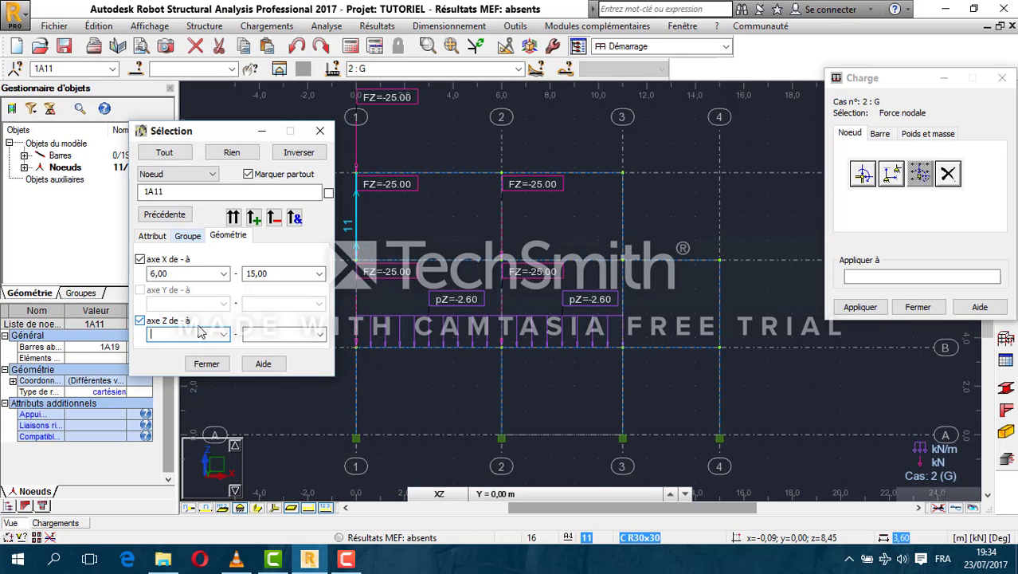
pyautogui.write('9')
pyautogui.click(320, 335)
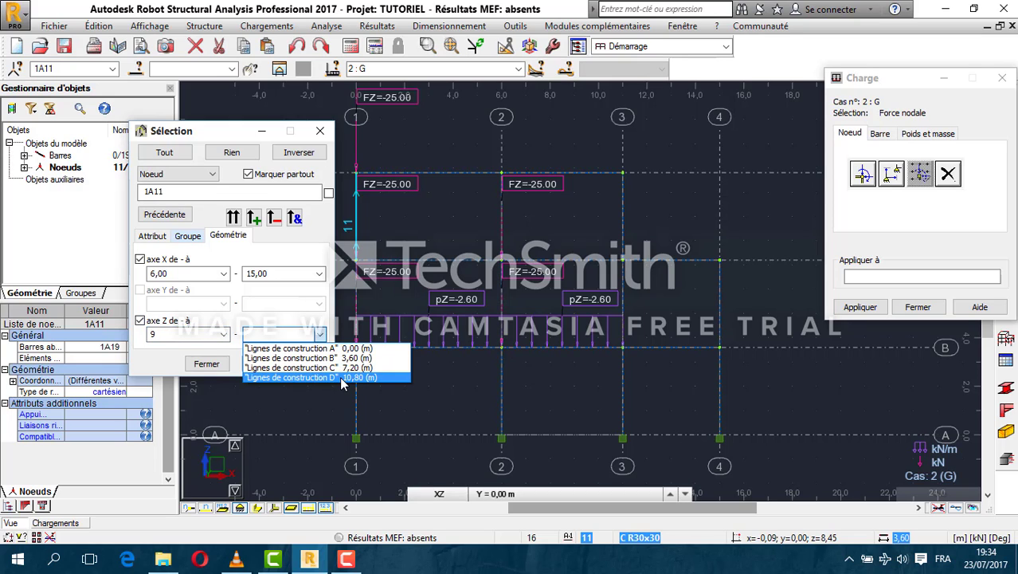
pyautogui.click(339, 377)
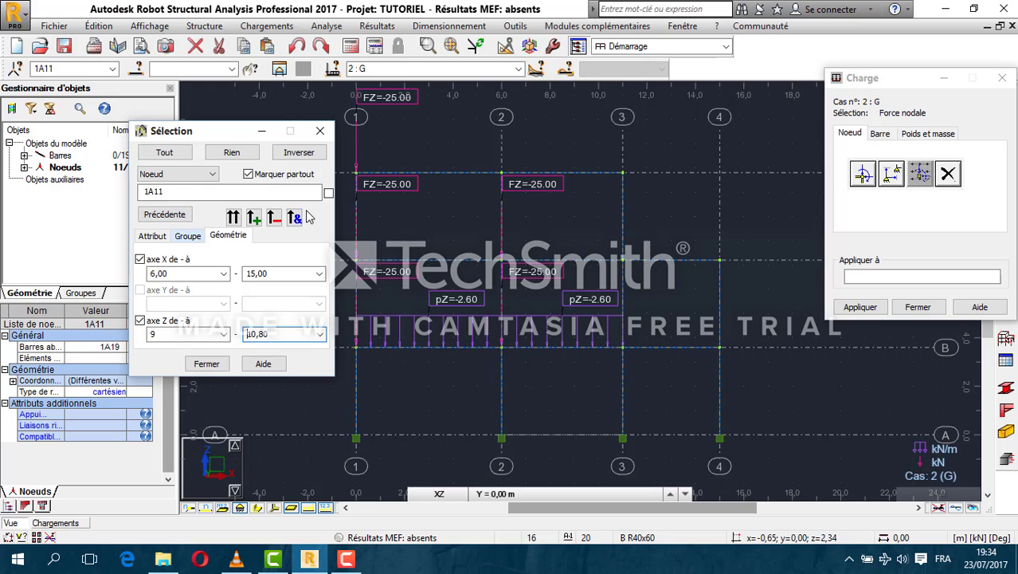
# Intersect the node selection with the geometry limits, leaving nodes 2 and 3 selected on construction line D.
pyautogui.click(295, 218)
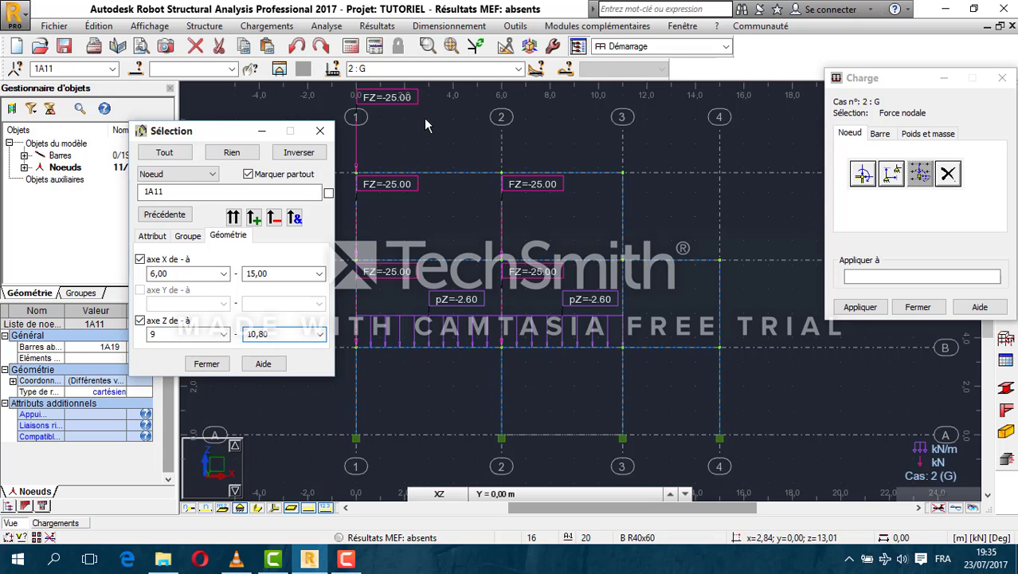
pyautogui.click(406, 325)
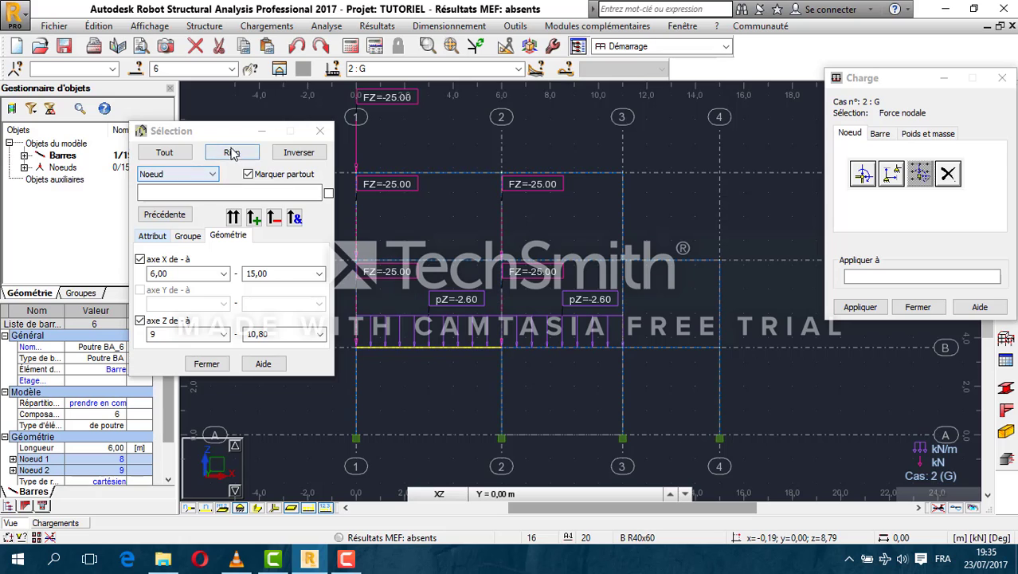
pyautogui.click(188, 213)
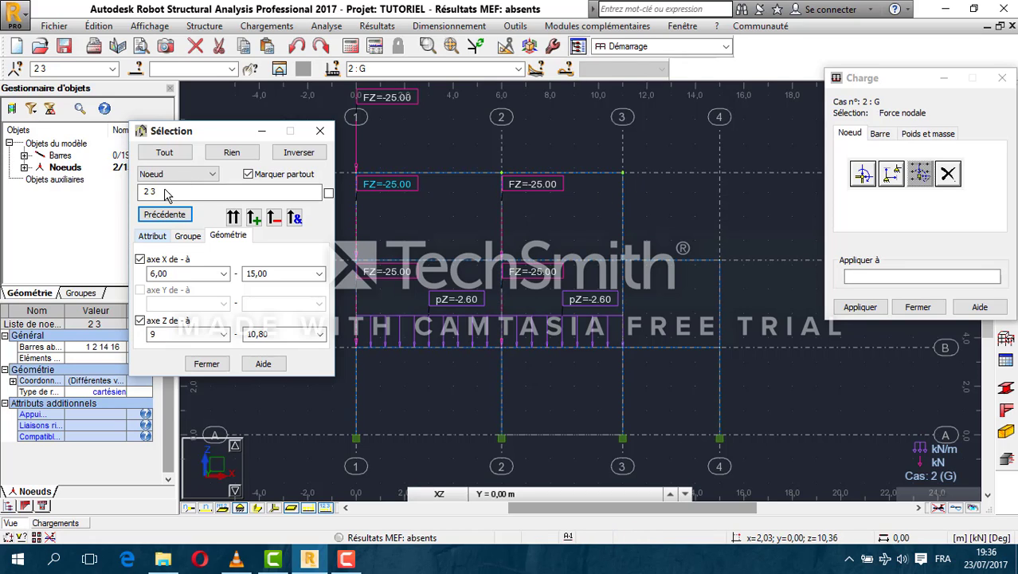
# Copy the selected node list 2 3 into the load's target list and apply the 27.00 kN*m MY nodal moment to it.
pyautogui.moveTo(192, 188); pyautogui.dragTo(132, 196)
pyautogui.hotkey('ctrl', 'c')
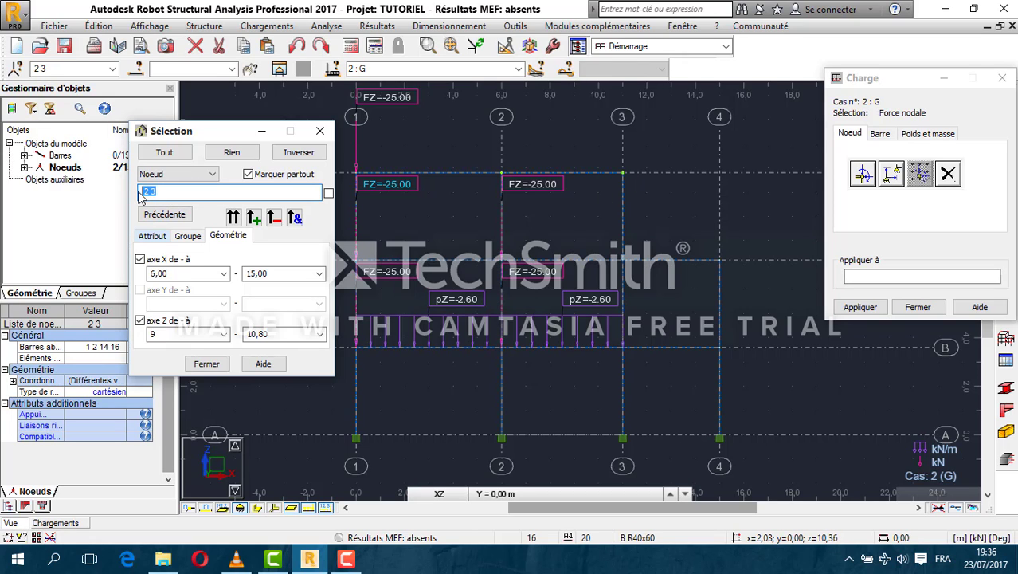
pyautogui.click(863, 278)
pyautogui.hotkey('ctrl', 'v')
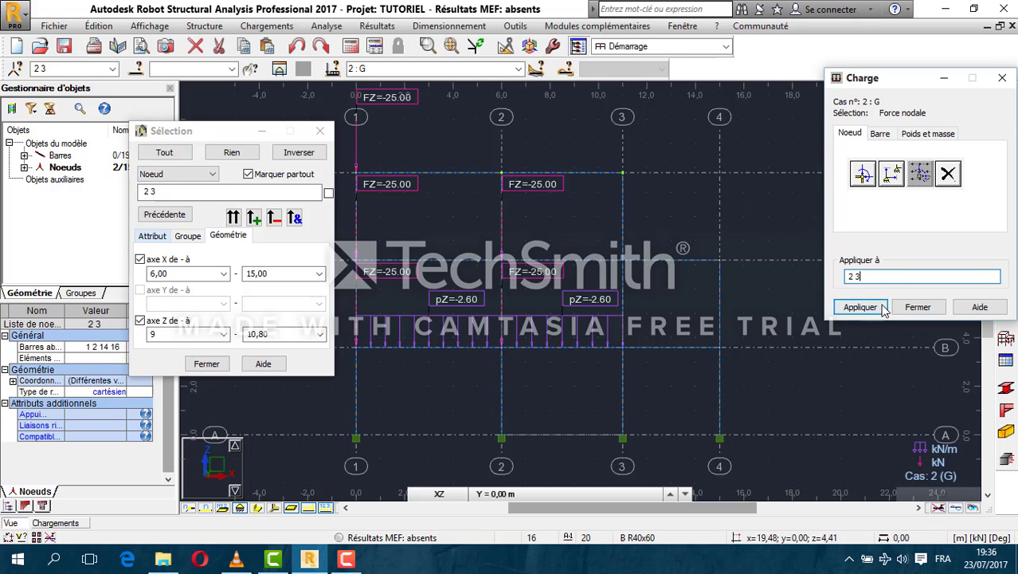
pyautogui.click(880, 311)
pyautogui.click(875, 309)
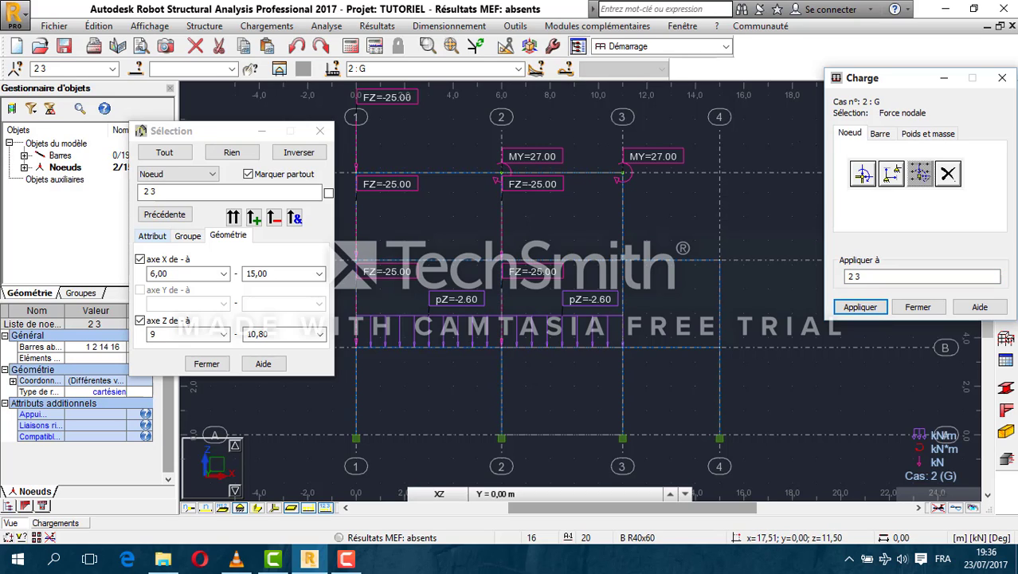
# Apply a trapezoidal bar load along Z, with end values 0 and -10 kN/m, to the line D beam between axes 1 and 2.
pyautogui.click(880, 136)
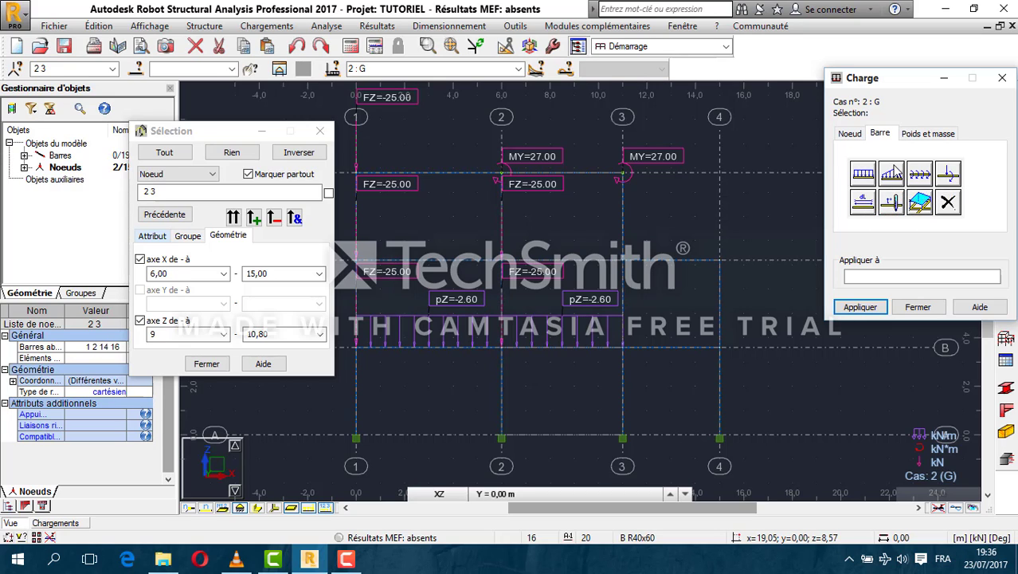
pyautogui.click(893, 172)
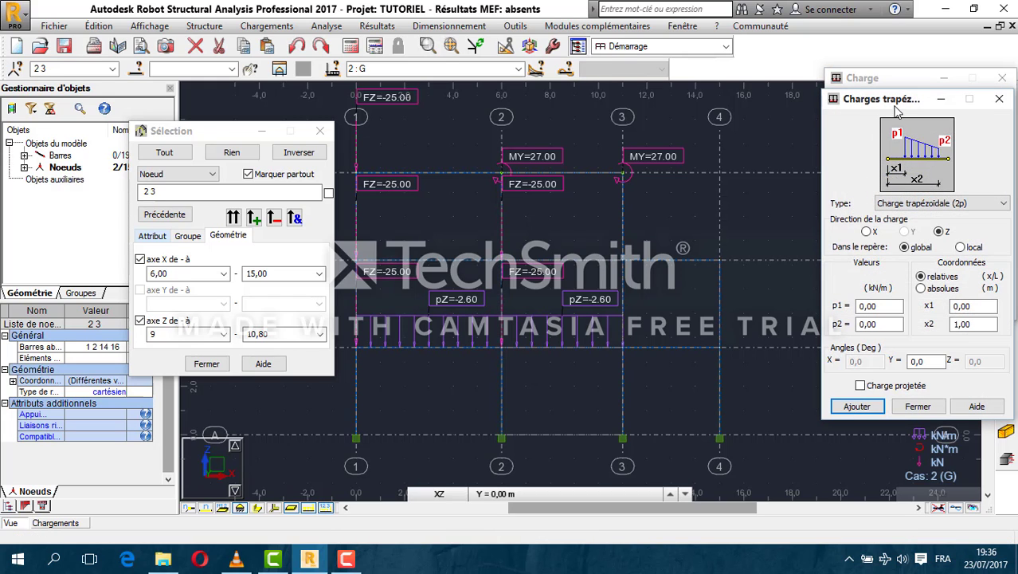
pyautogui.moveTo(883, 109); pyautogui.dragTo(834, 77)
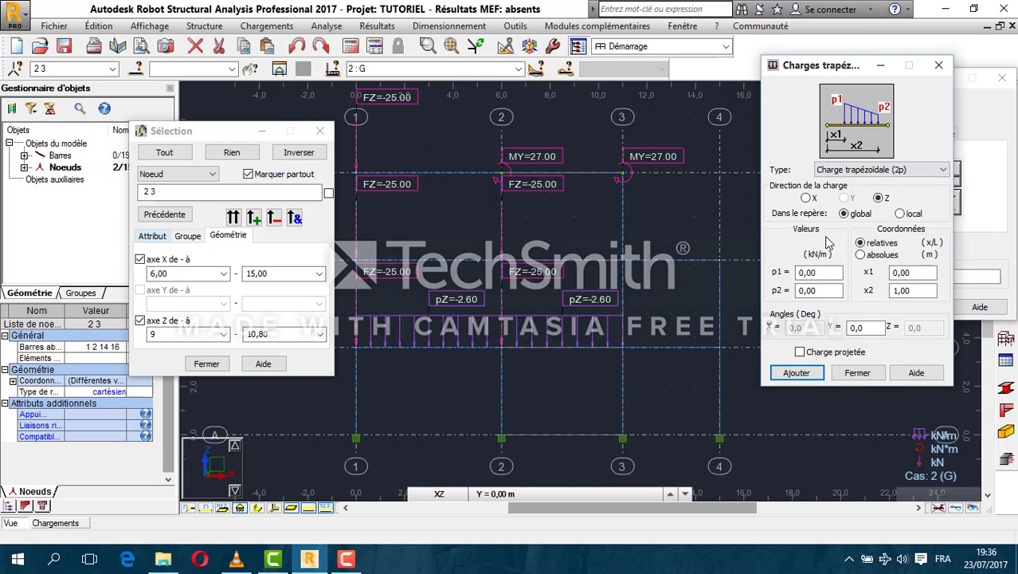
pyautogui.doubleClick(797, 273)
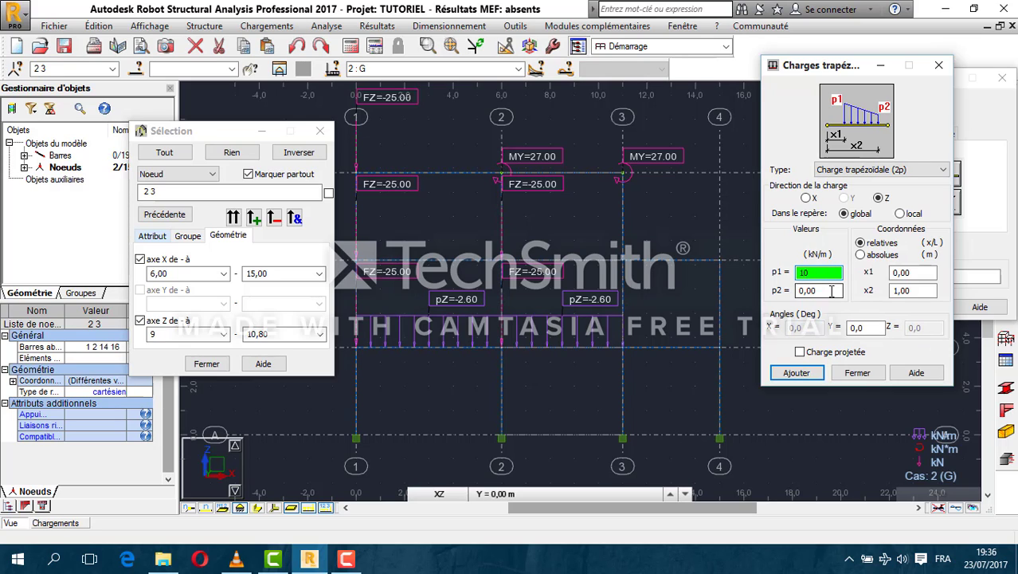
pyautogui.doubleClick(831, 291)
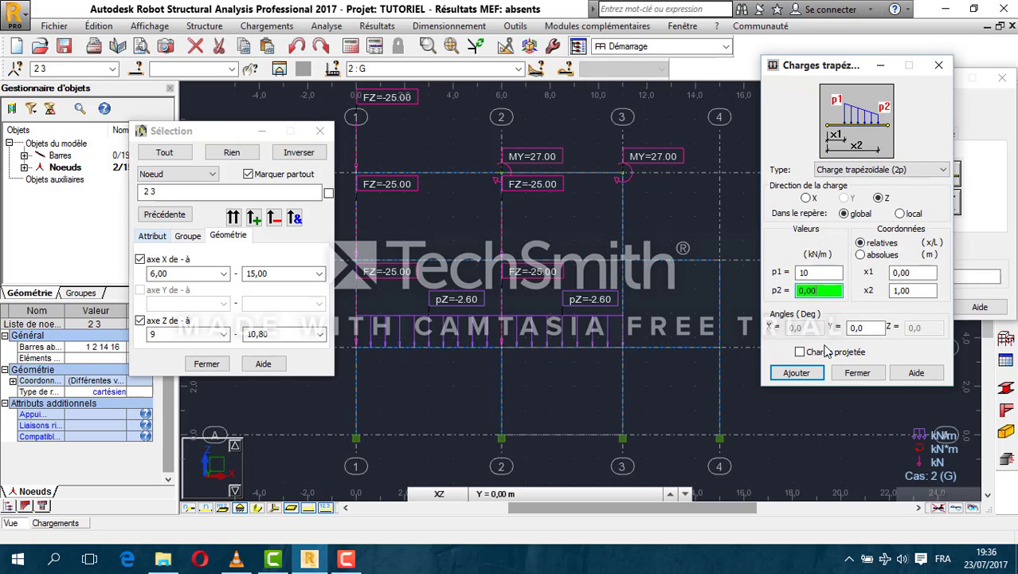
pyautogui.click(805, 273)
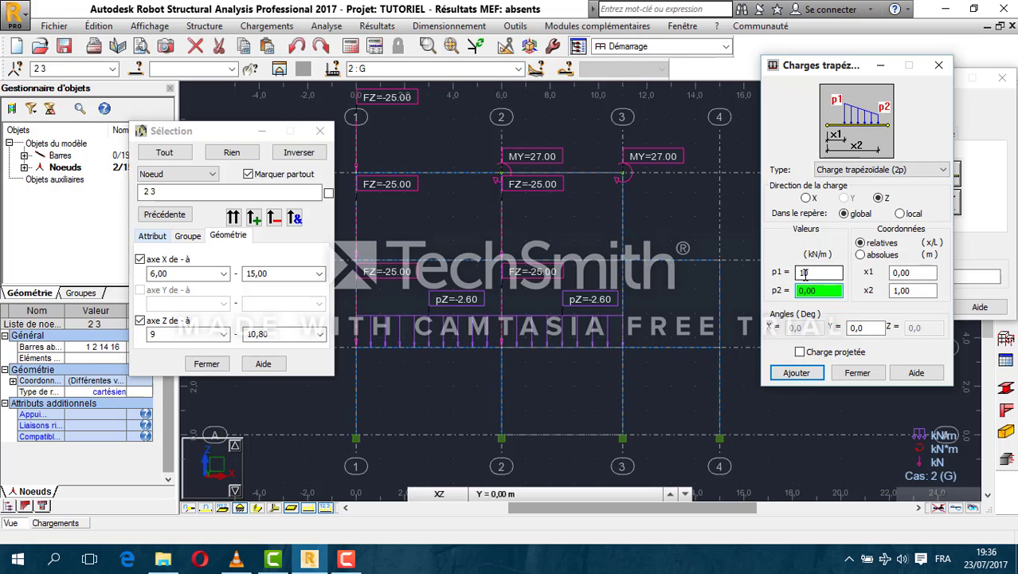
pyautogui.doubleClick(799, 273)
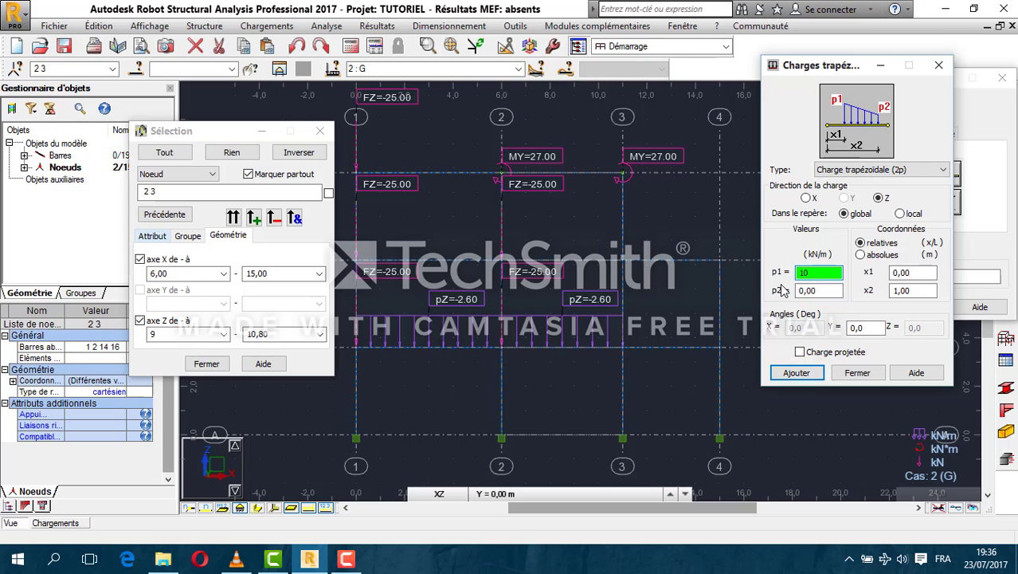
pyautogui.click(797, 373)
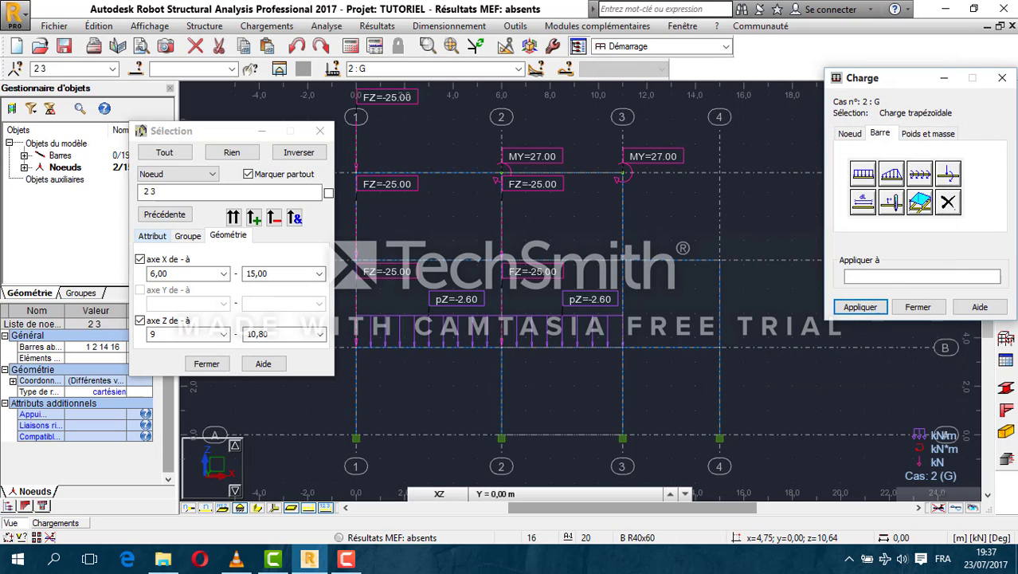
pyautogui.click(467, 170)
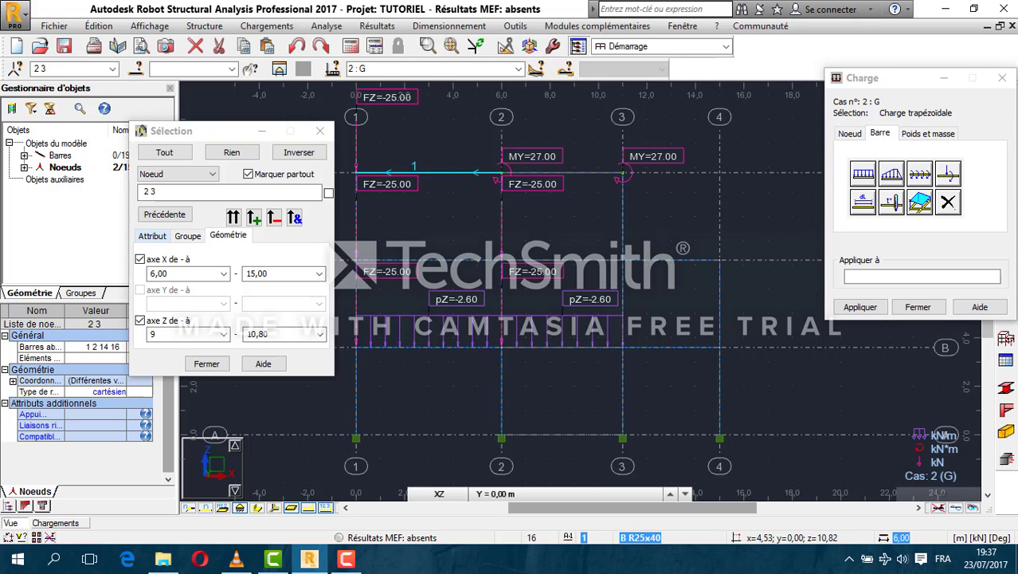
pyautogui.click(465, 172)
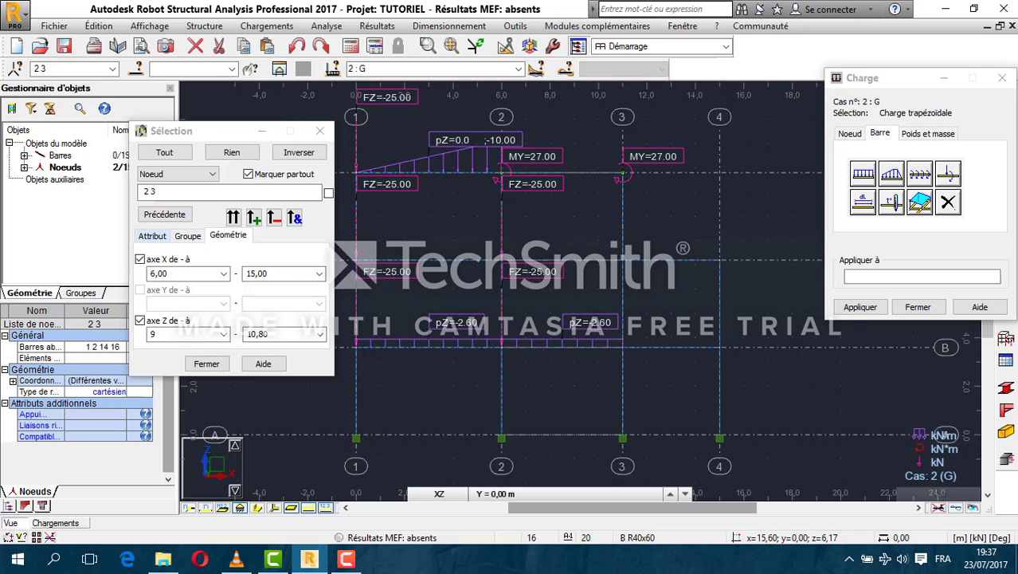
# Apply a distributed moment of Y = -5.00 kN*m/m to the line C beam between axes 3 and 4.
pyautogui.click(920, 176)
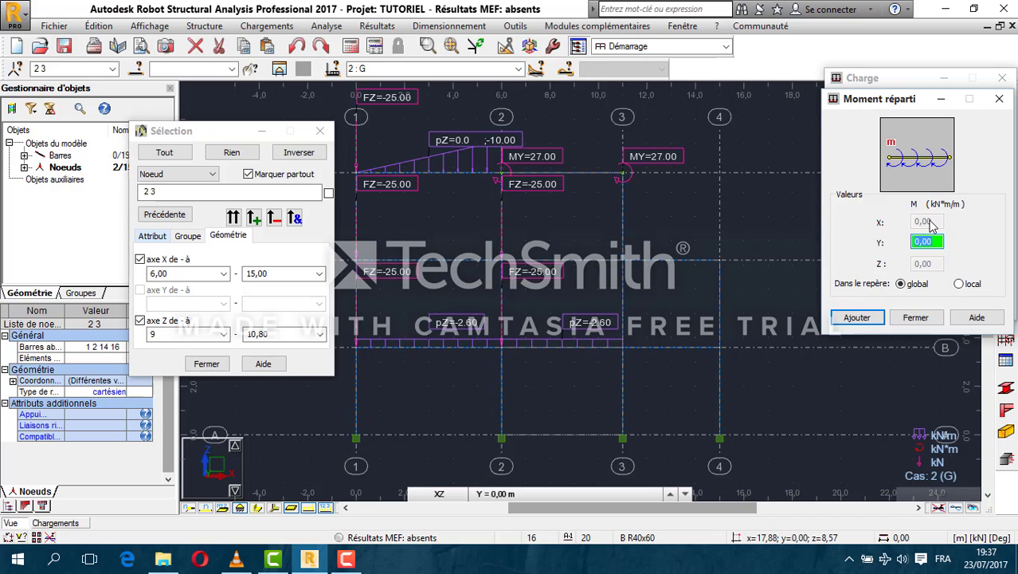
pyautogui.click(856, 317)
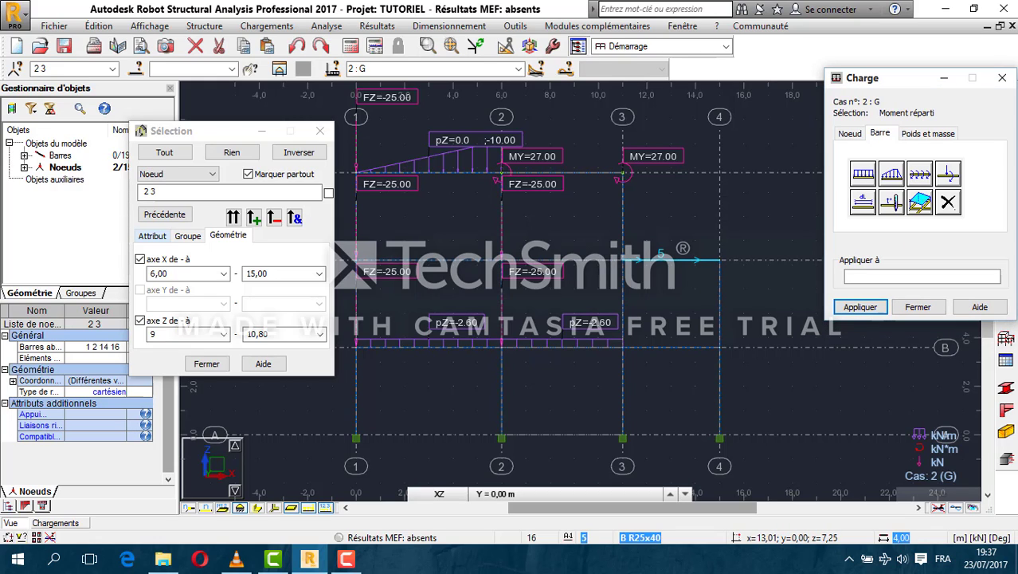
pyautogui.click(662, 255)
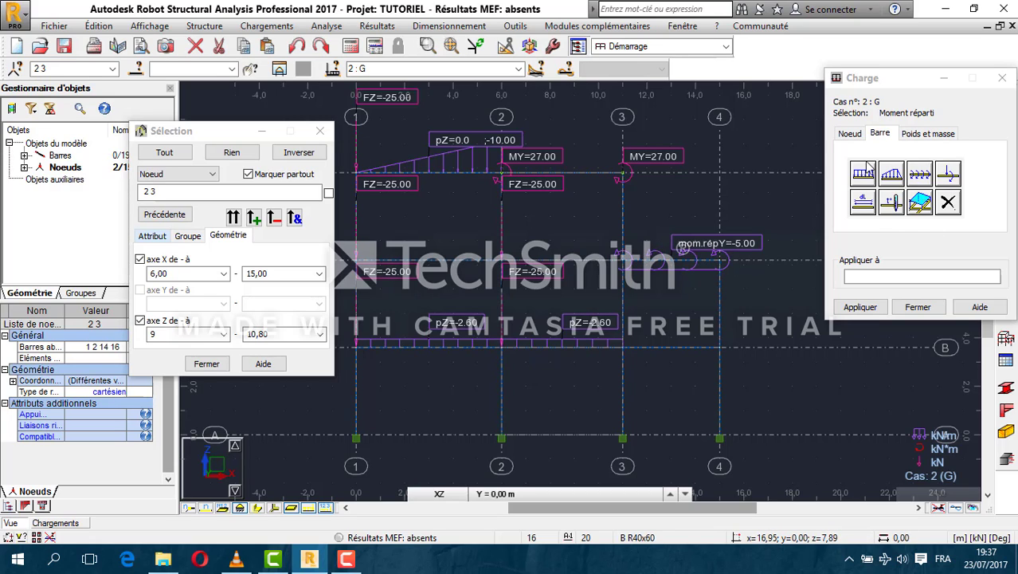
# Show the nodal load types, and close the Charge and Sélection windows.
pyautogui.click(848, 135)
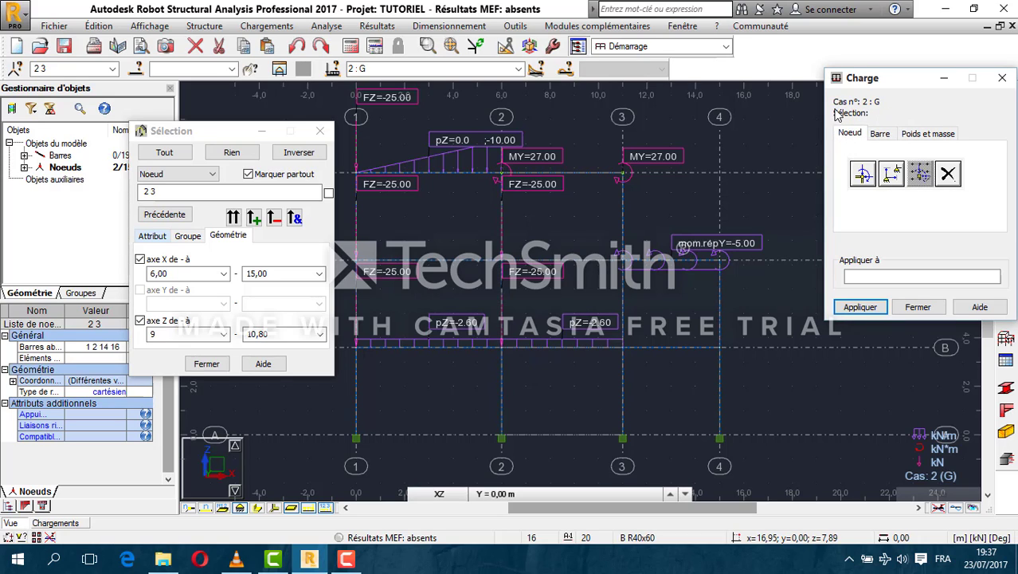
pyautogui.click(918, 307)
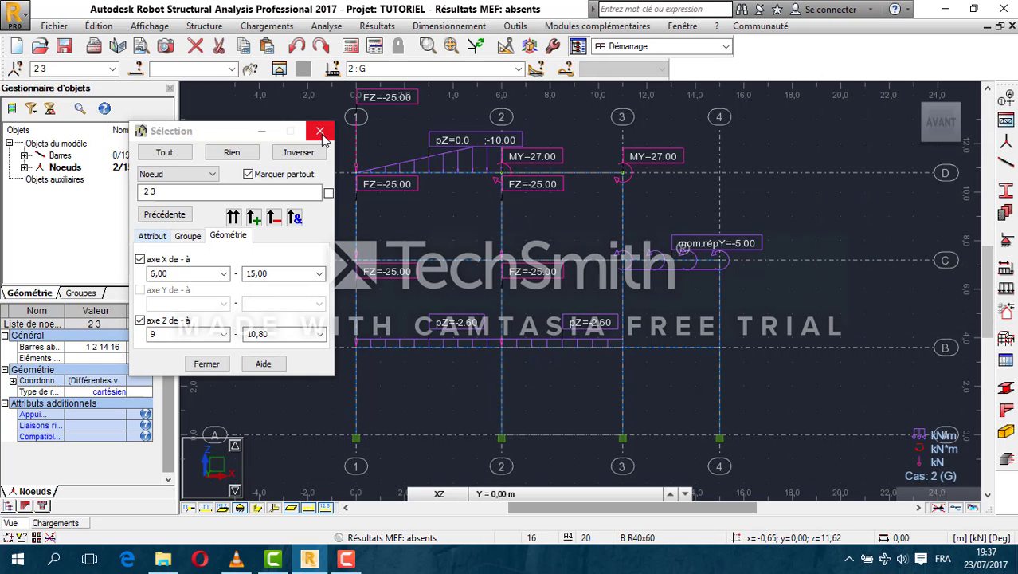
pyautogui.click(320, 131)
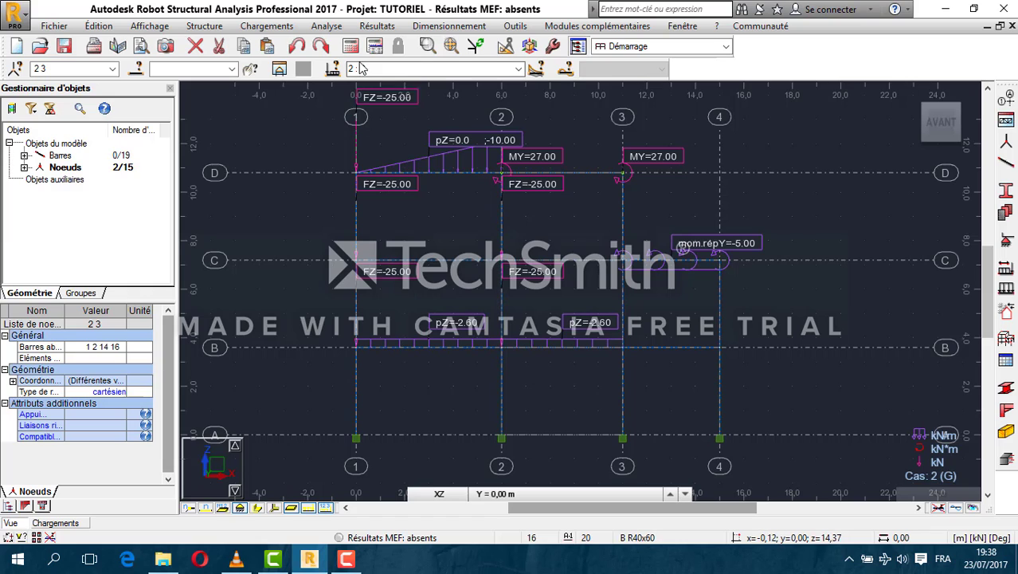